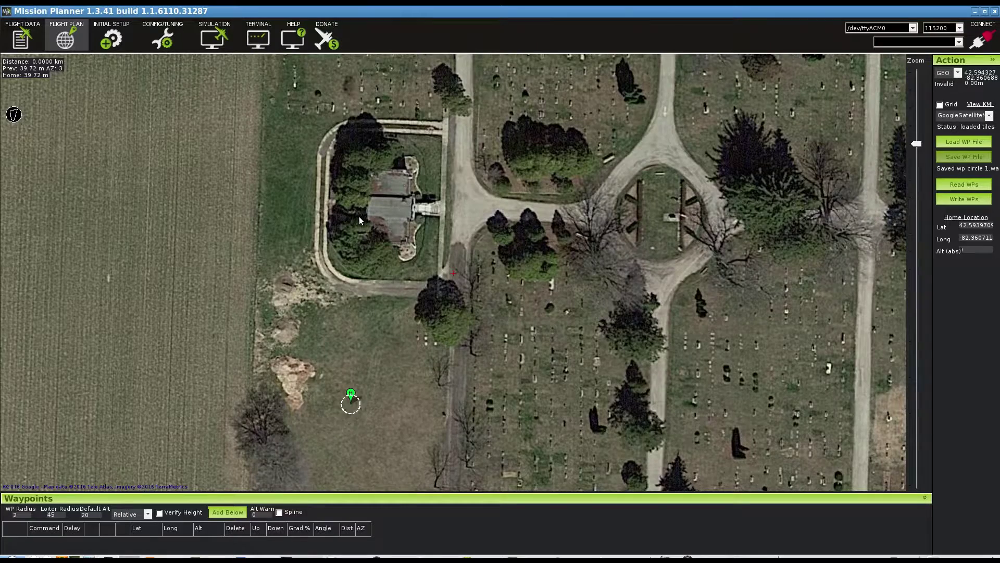
# - Centre the satellite map on the cemetery building and bring up its map actions
pyautogui.moveTo(359, 217)
pyautogui.mouseDown()
pyautogui.moveTo(511, 420)
pyautogui.moveTo(471, 297)
pyautogui.moveTo(497, 303)
pyautogui.moveTo(475, 276)
pyautogui.mouseUp()
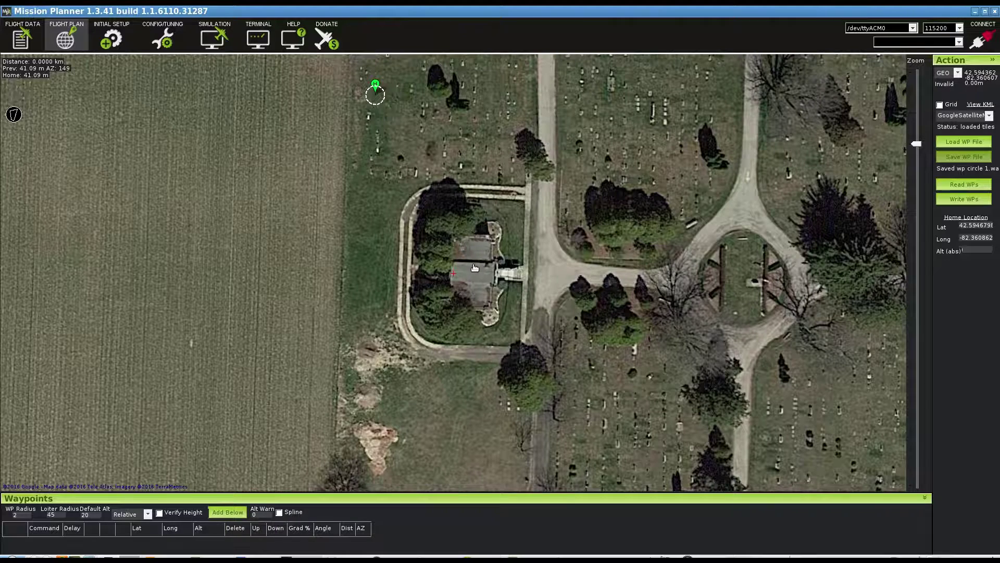
pyautogui.rightClick(473, 265)
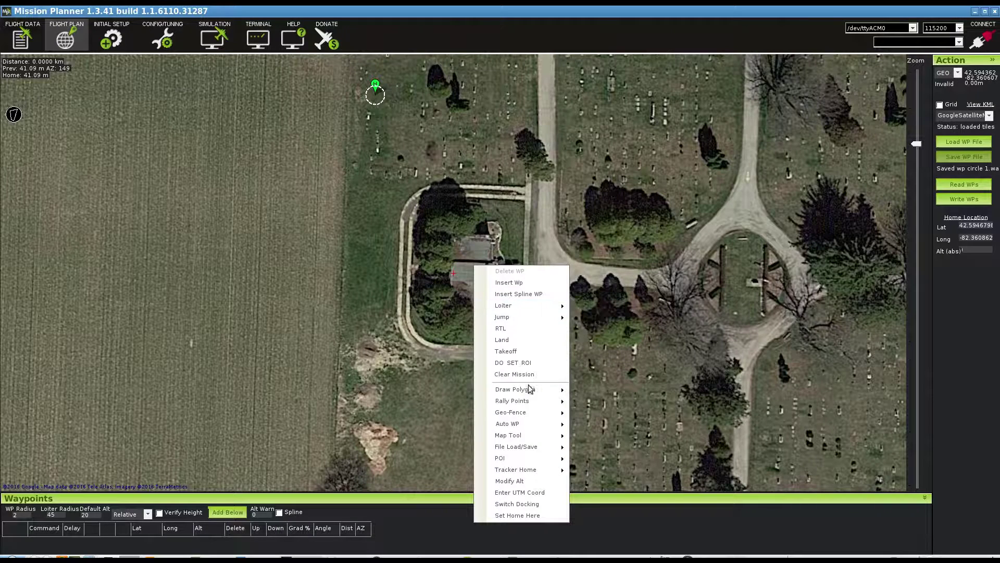
# - Create a waypoint circle around the building with radius 20, 20 points, direction 1 and angle 20
pyautogui.moveTo(534, 426)
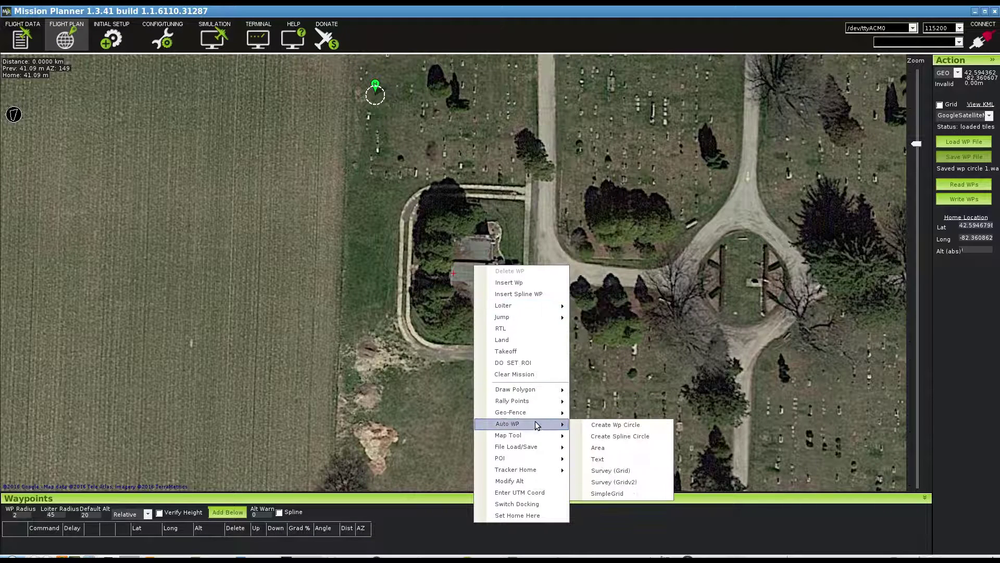
pyautogui.click(617, 426)
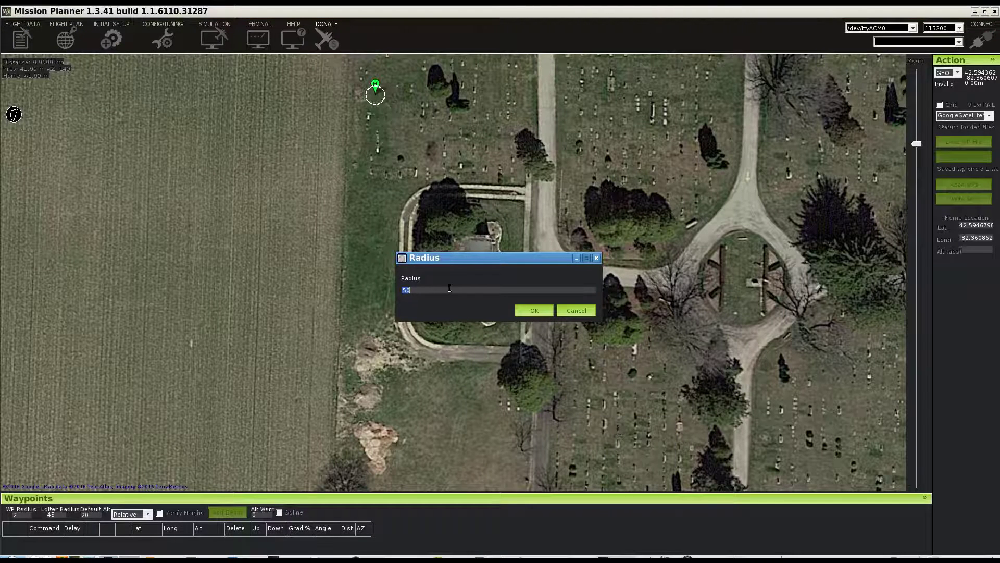
pyautogui.press('BackSpace')
pyautogui.write('20')
pyautogui.press('Return')
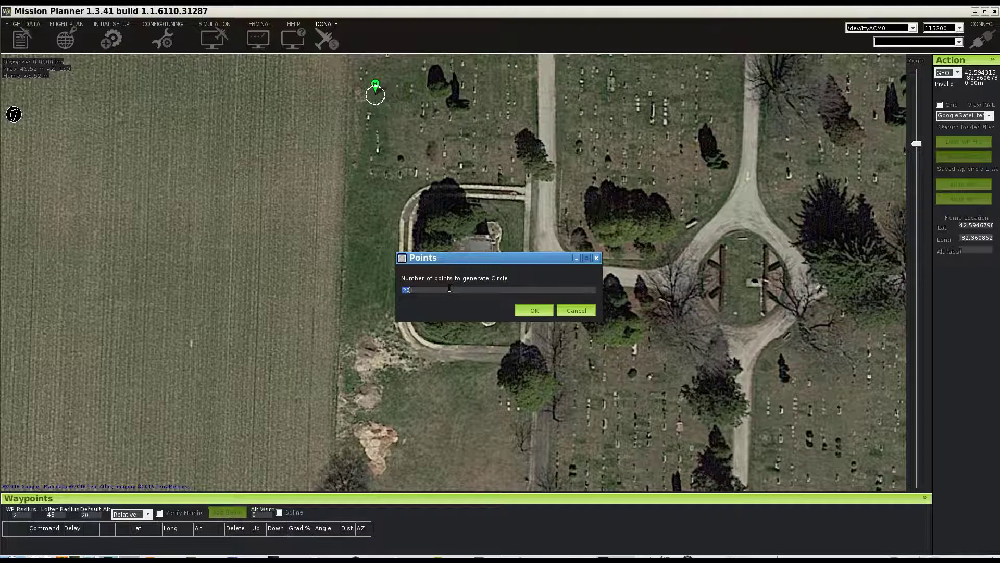
pyautogui.press('Return')
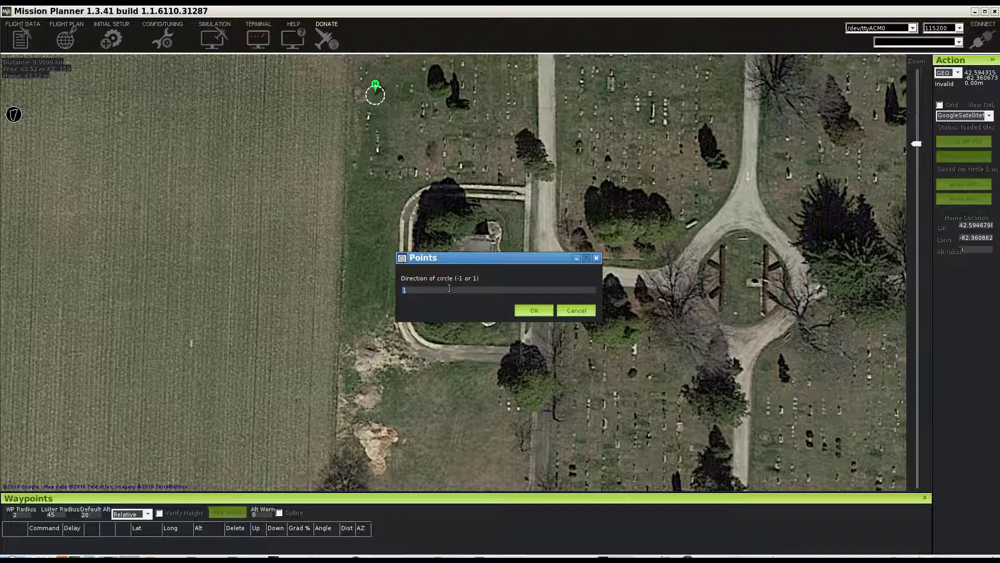
pyautogui.press('Return')
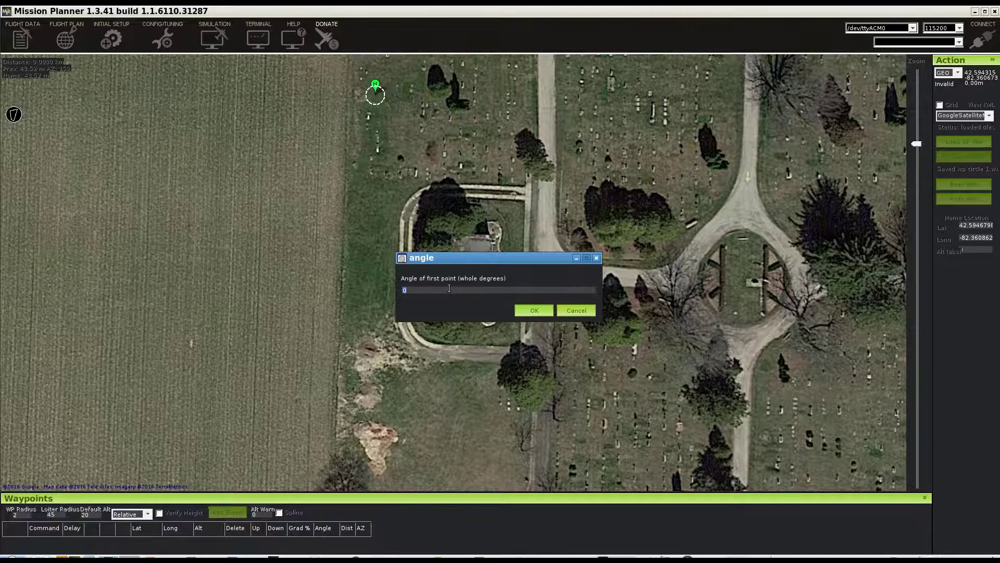
pyautogui.write('20')
# - Generate the waypoint circle and save it over wp circle 1.waypoints
pyautogui.click(534, 309)
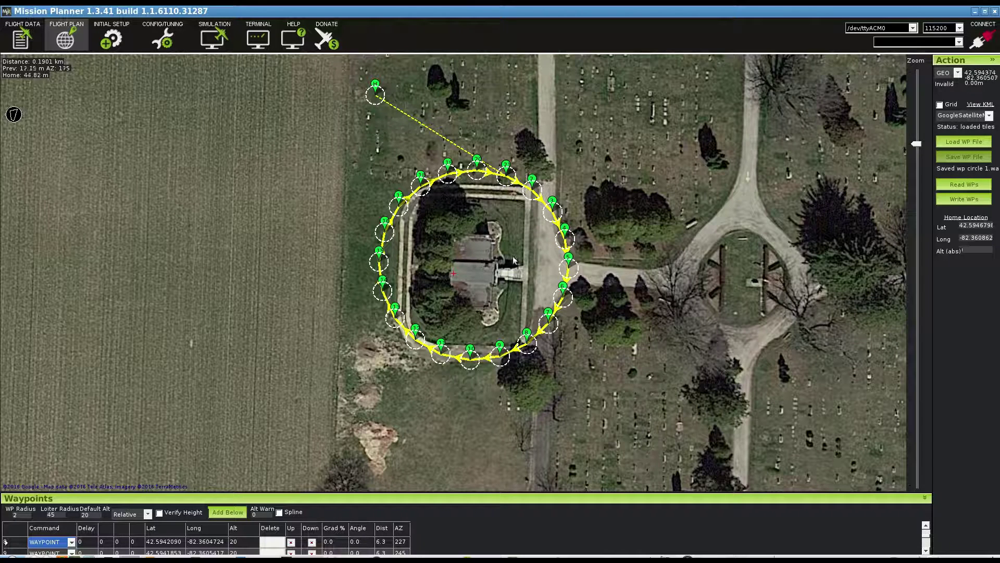
pyautogui.click(967, 158)
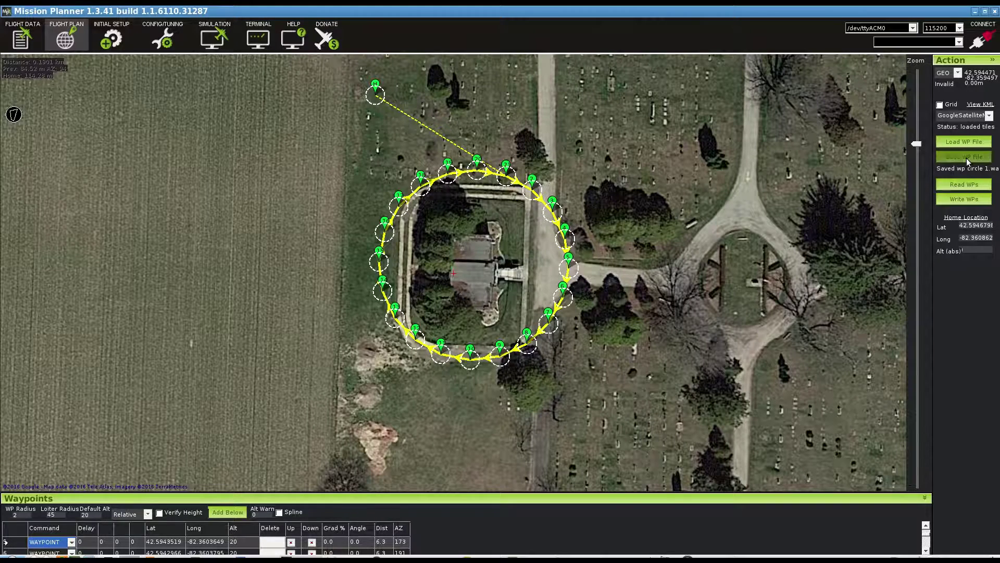
pyautogui.click(448, 246)
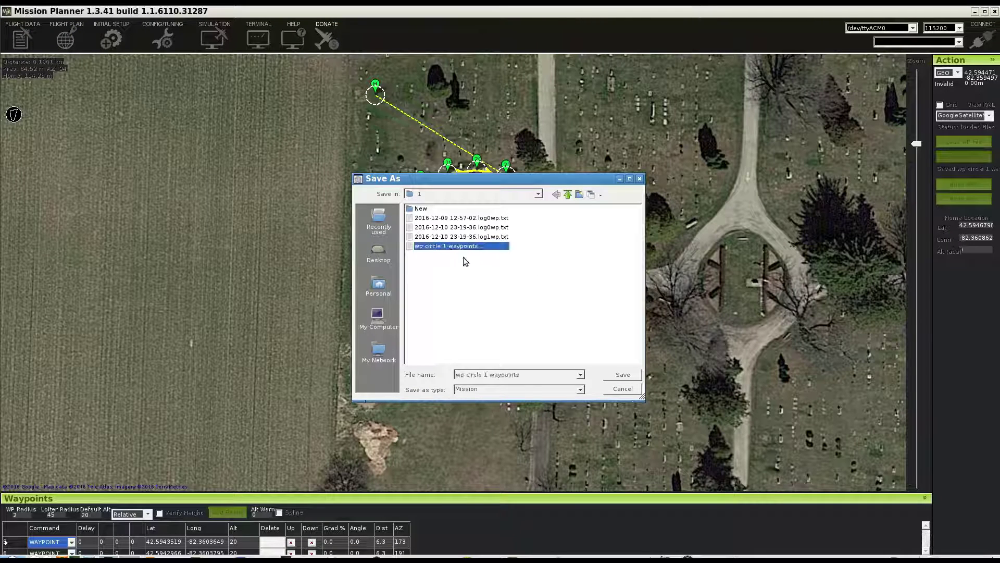
pyautogui.click(617, 376)
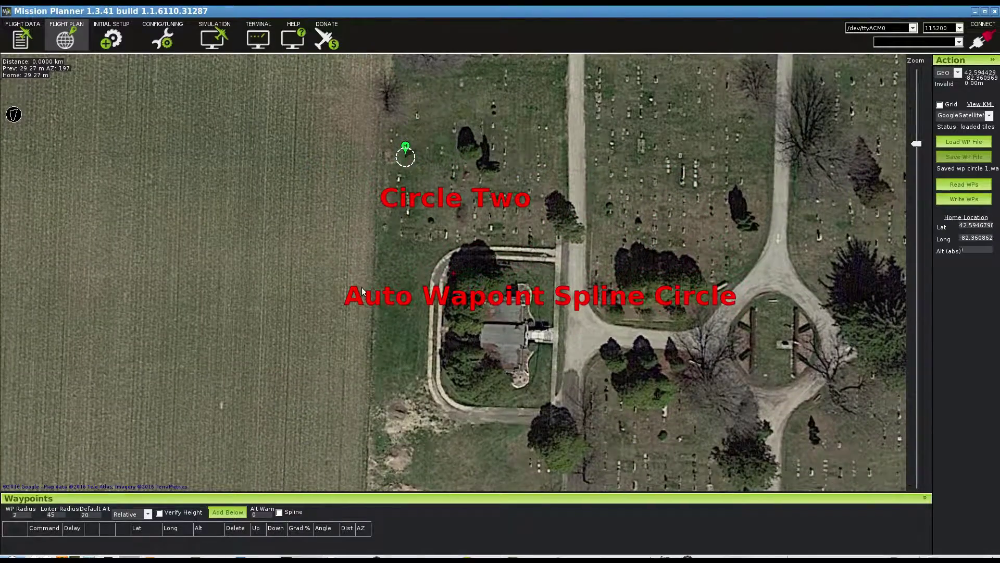
# - Reframe the map and start Auto WP > Create Spline Circle on the cemetery building
pyautogui.moveTo(497, 328); pyautogui.dragTo(461, 279)
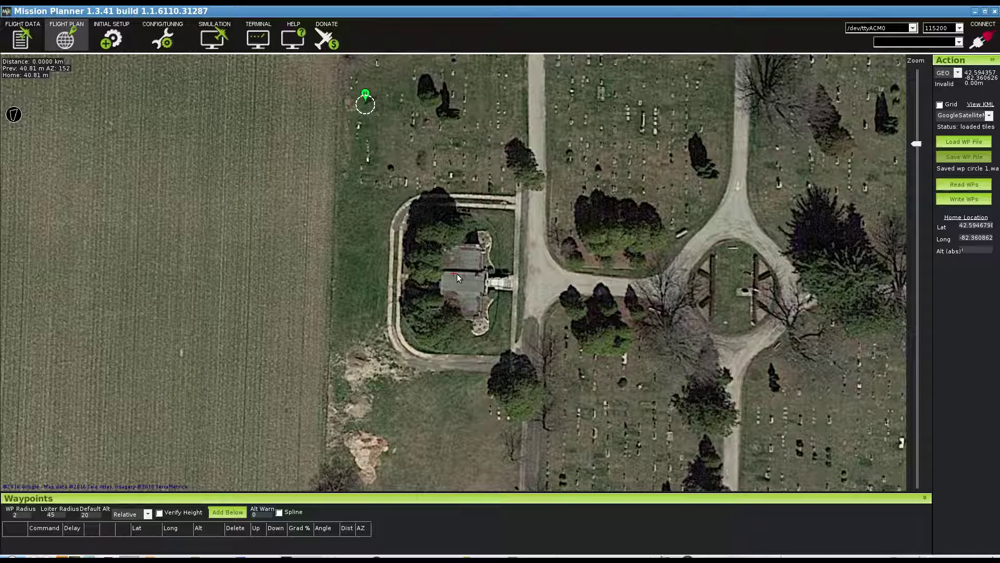
pyautogui.rightClick(464, 275)
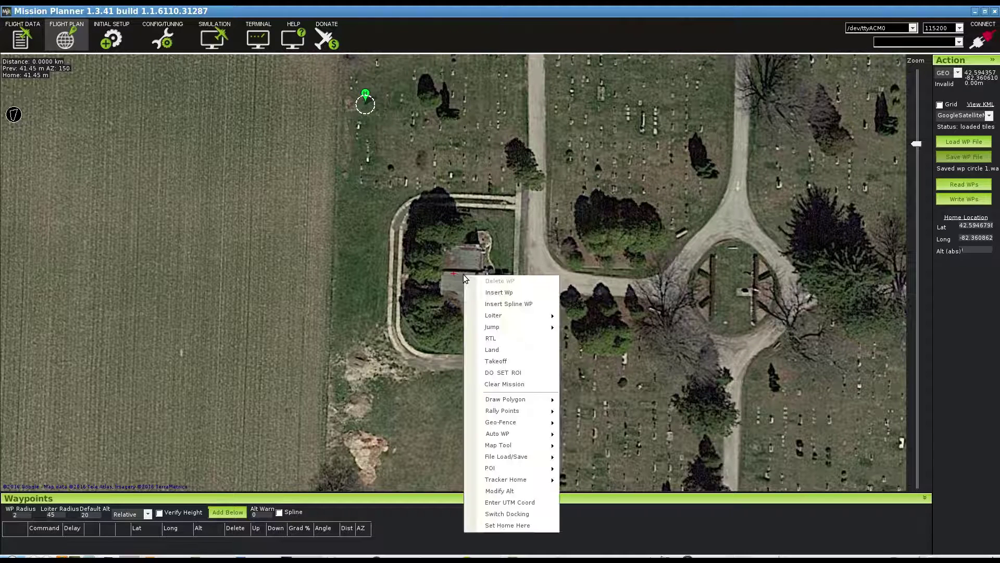
pyautogui.moveTo(519, 434)
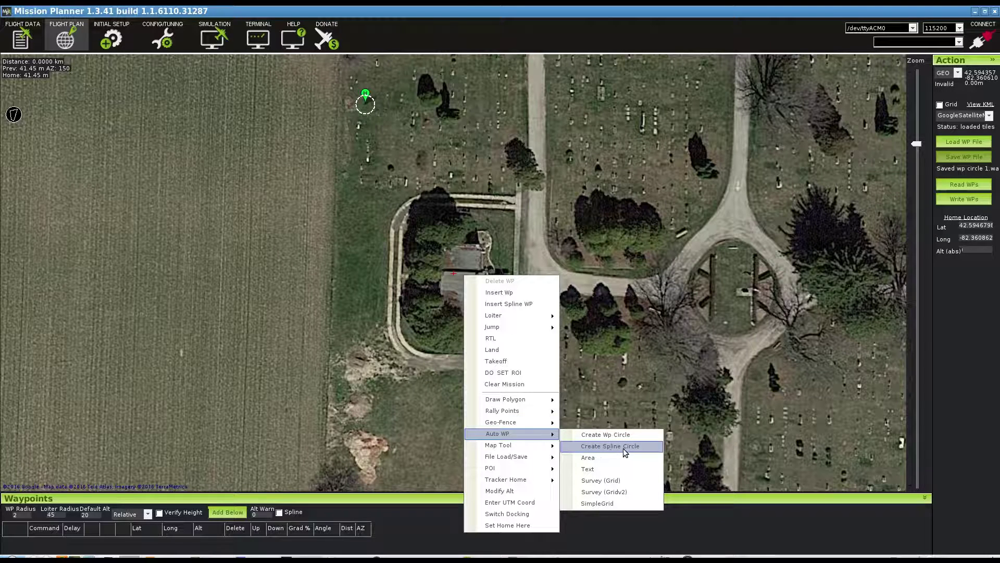
pyautogui.click(624, 447)
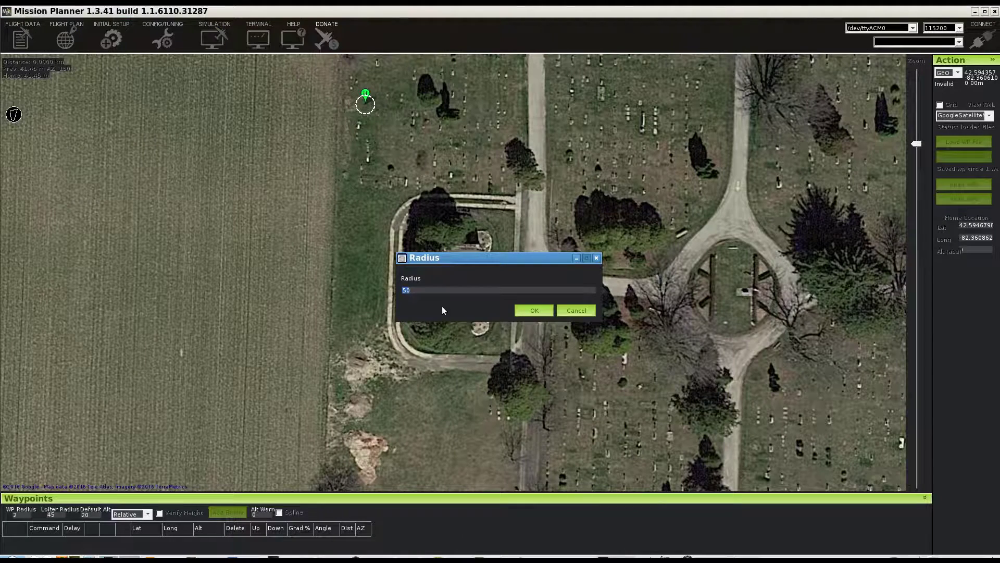
# - Give the spline circle radius 20, min altitude 20, max altitude 30, altitude step 5 and angle 20
pyautogui.write('20')
pyautogui.click(542, 311)
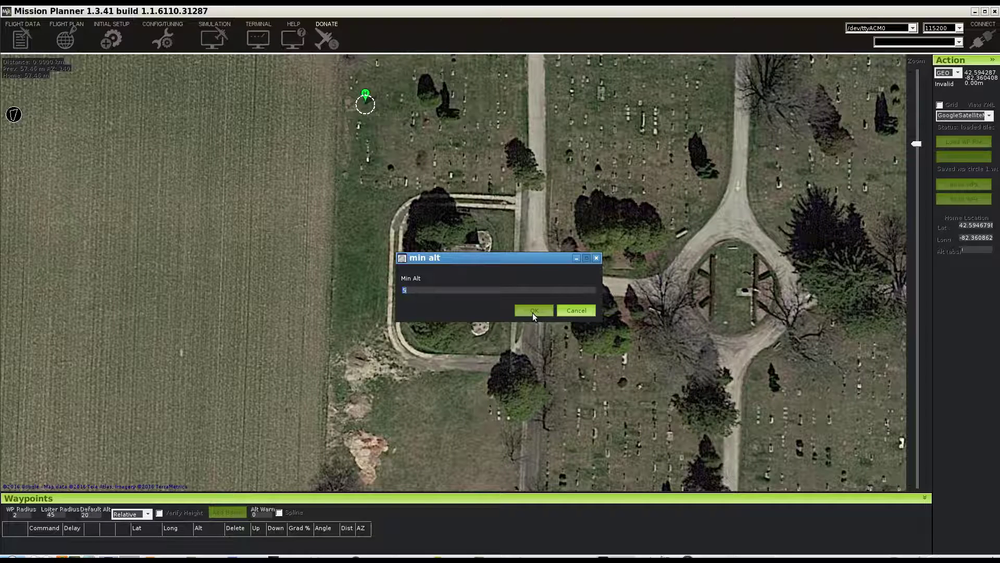
pyautogui.write('20')
pyautogui.click(532, 313)
pyautogui.write('23')
pyautogui.press('BackSpace')
pyautogui.press('BackSpace')
pyautogui.write('30')
pyautogui.click(537, 311)
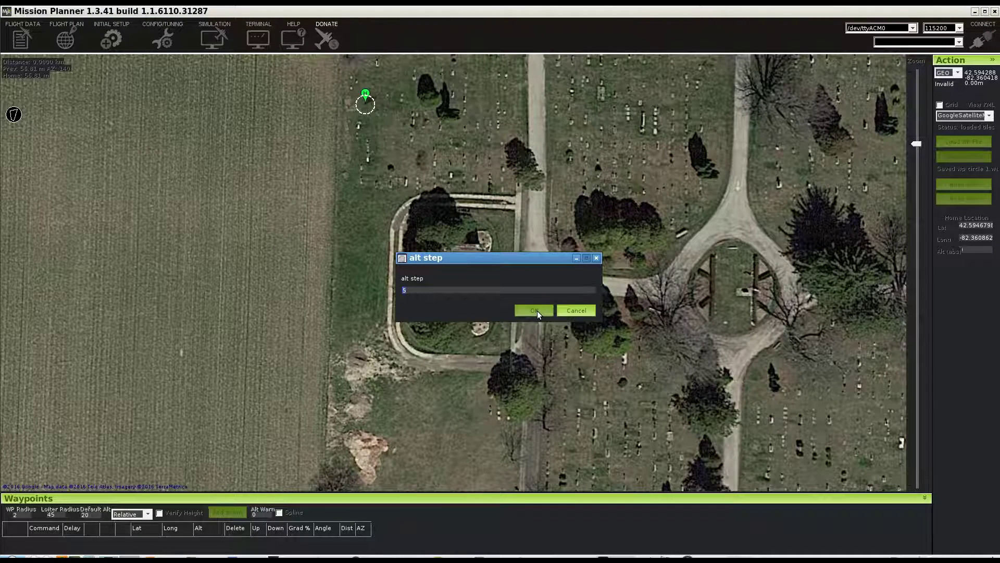
pyautogui.click(537, 311)
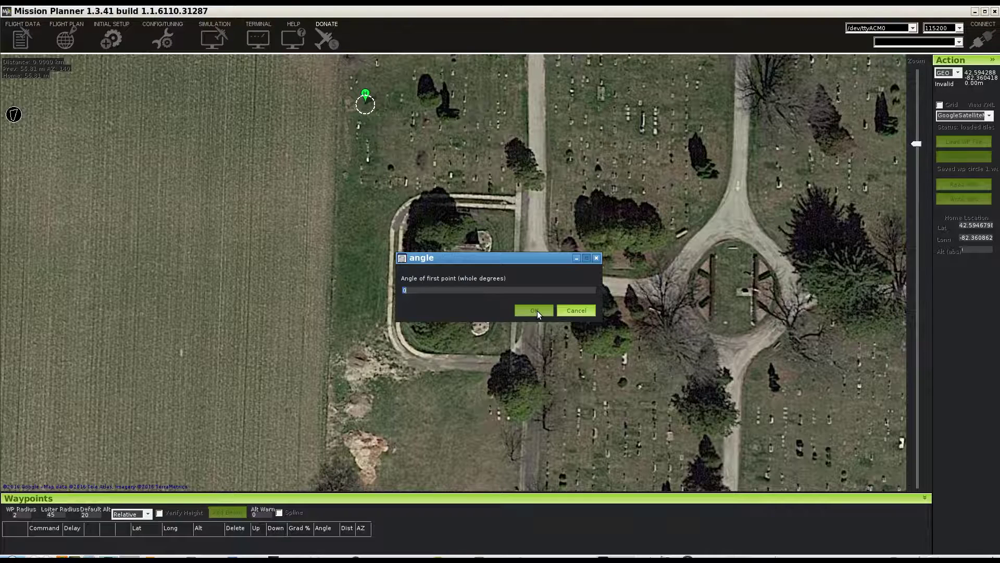
pyautogui.write('20')
pyautogui.click(536, 310)
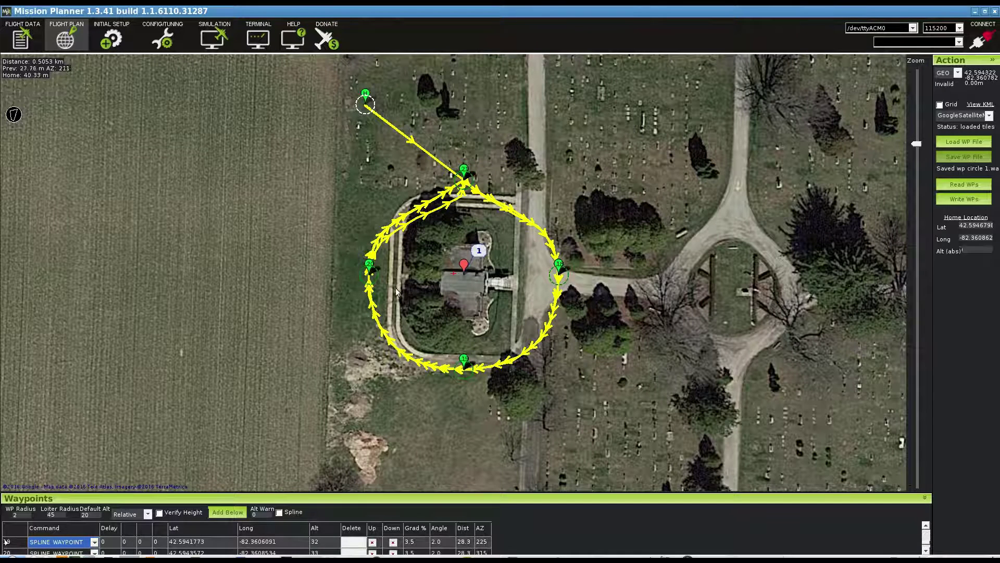
# - Save the spline circle mission as a new waypoint file named 'spline circle'
pyautogui.moveTo(626, 251); pyautogui.dragTo(693, 312)
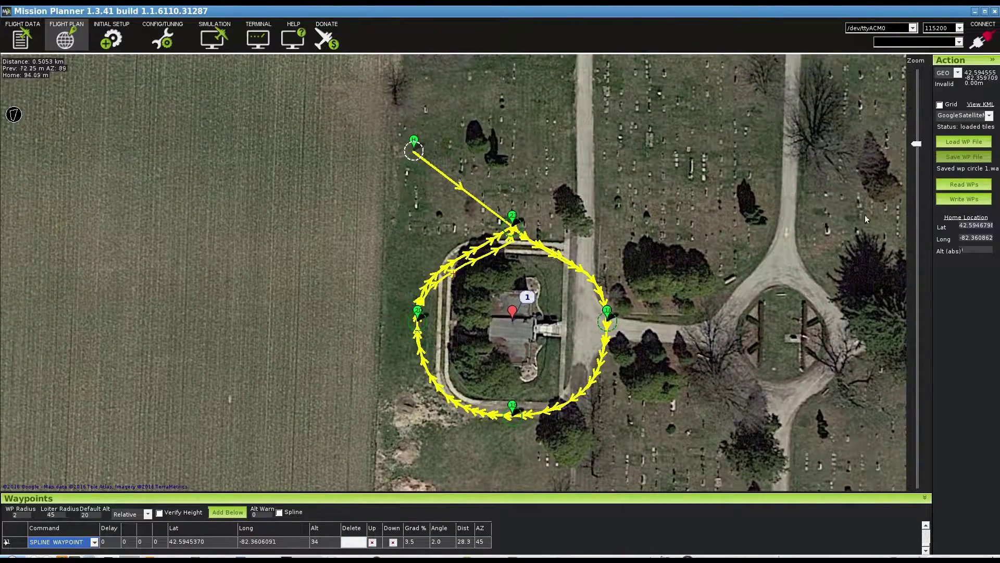
pyautogui.click(967, 158)
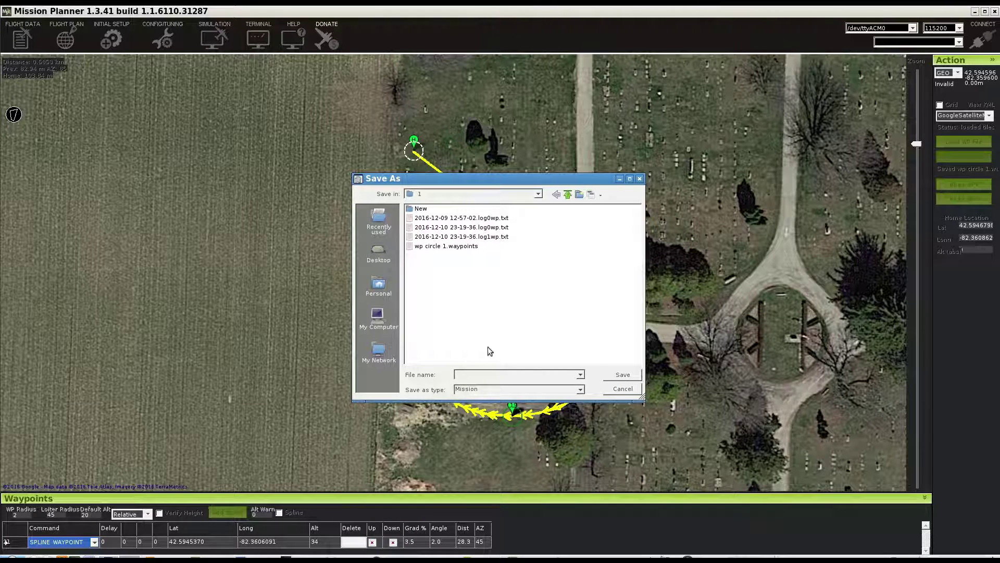
pyautogui.write('sp')
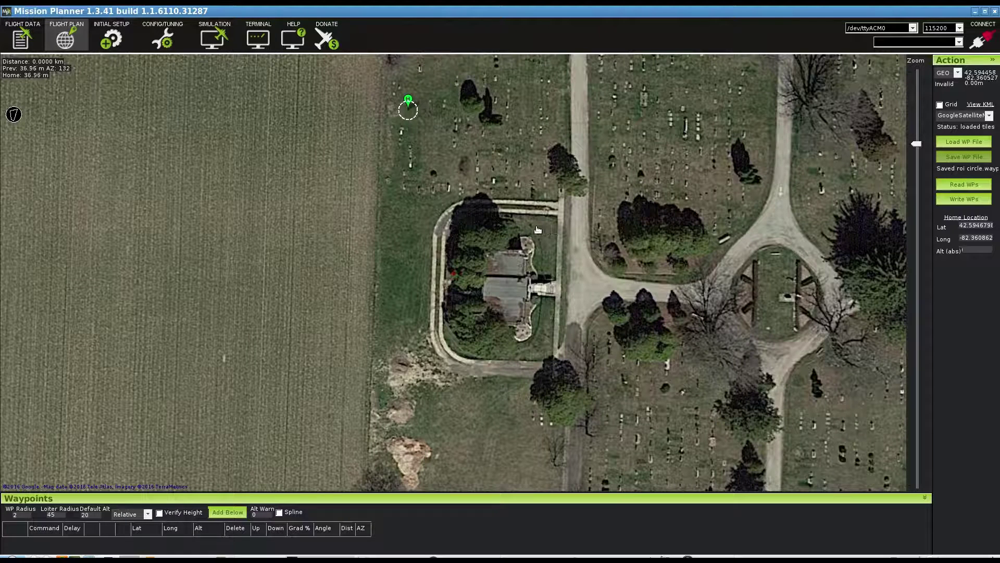
# - Add the first two north-side waypoints, each followed by a DO_SET_ROI on the building
pyautogui.moveTo(433, 183); pyautogui.dragTo(372, 155)
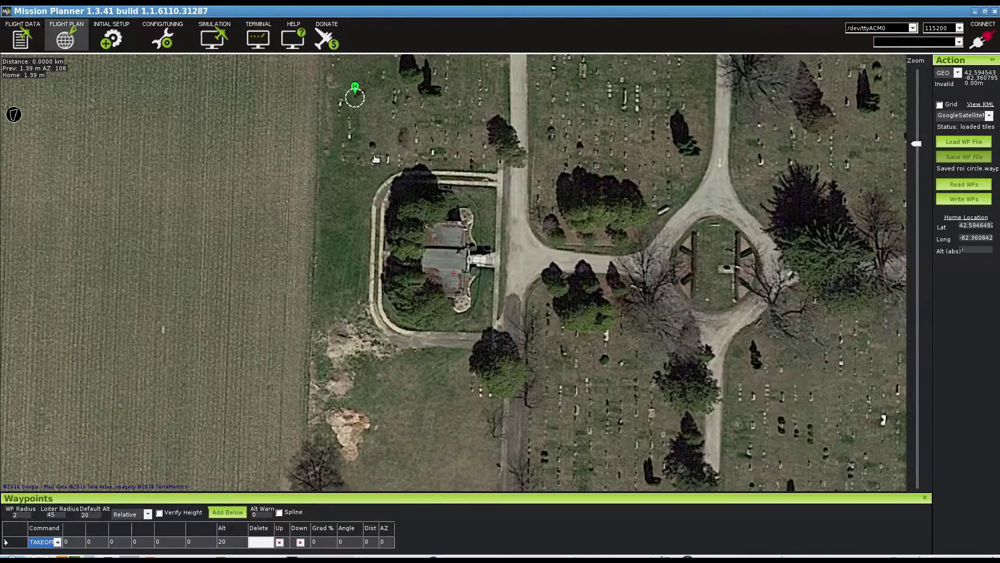
pyautogui.click(371, 156)
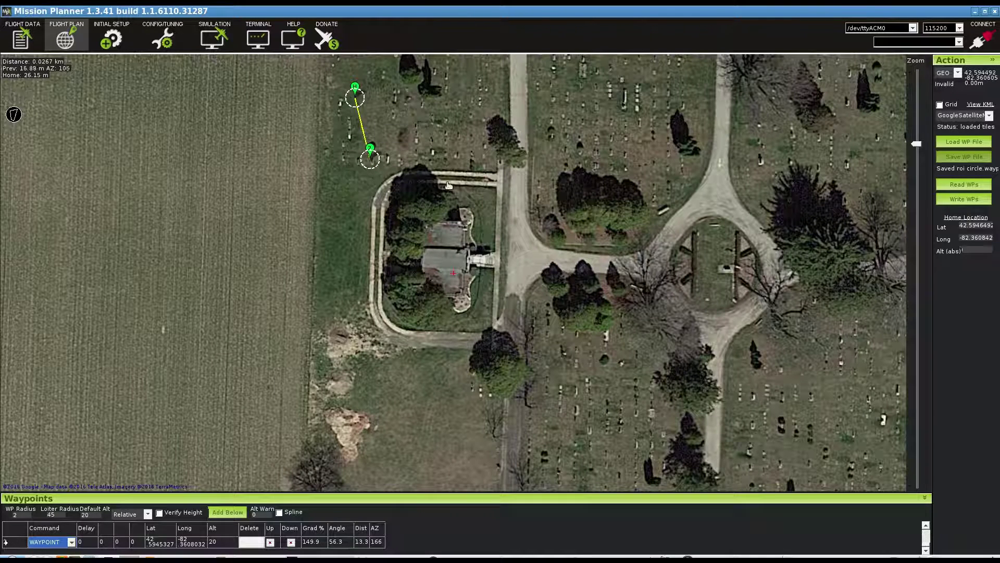
pyautogui.rightClick(445, 247)
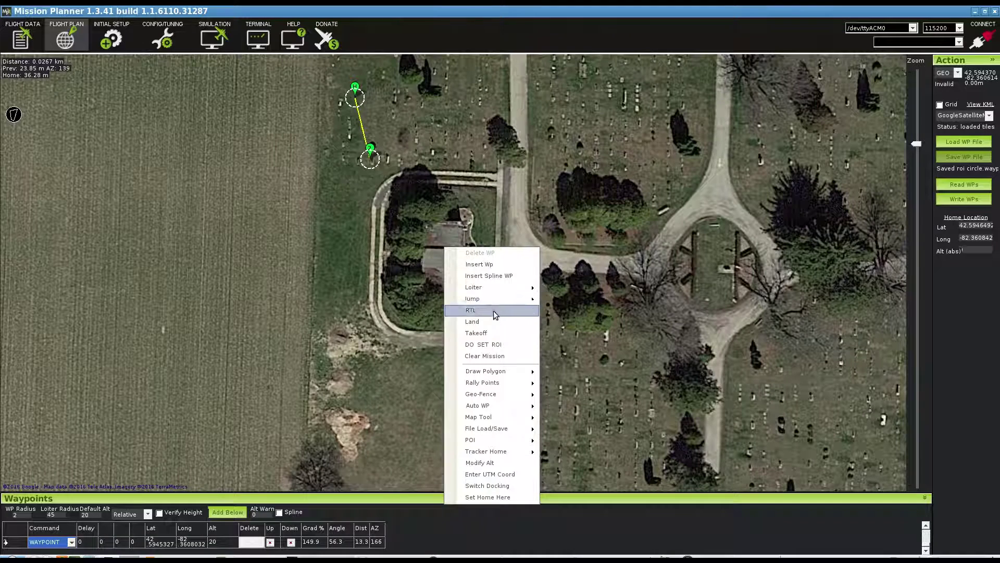
pyautogui.click(500, 344)
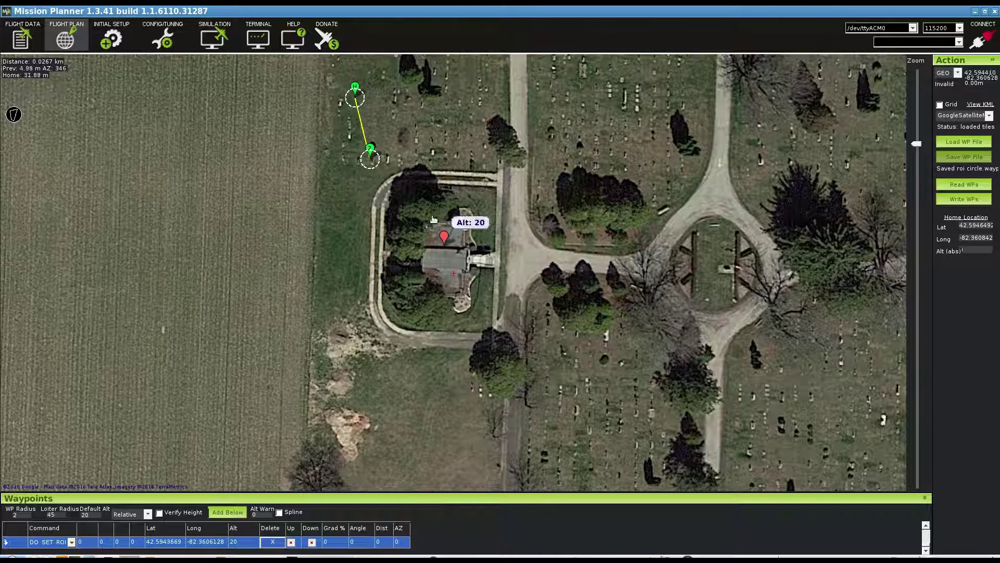
pyautogui.moveTo(371, 151)
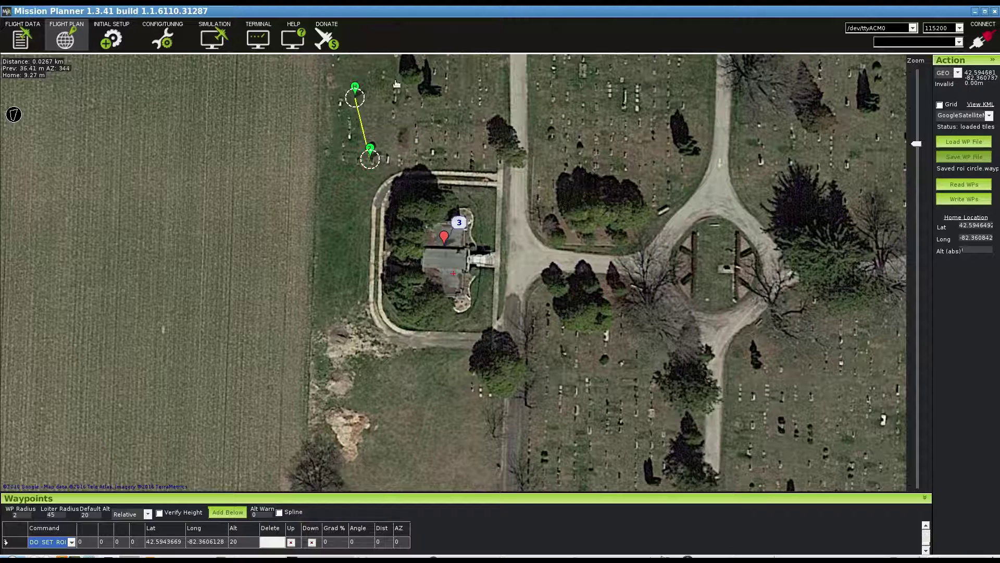
pyautogui.click(411, 140)
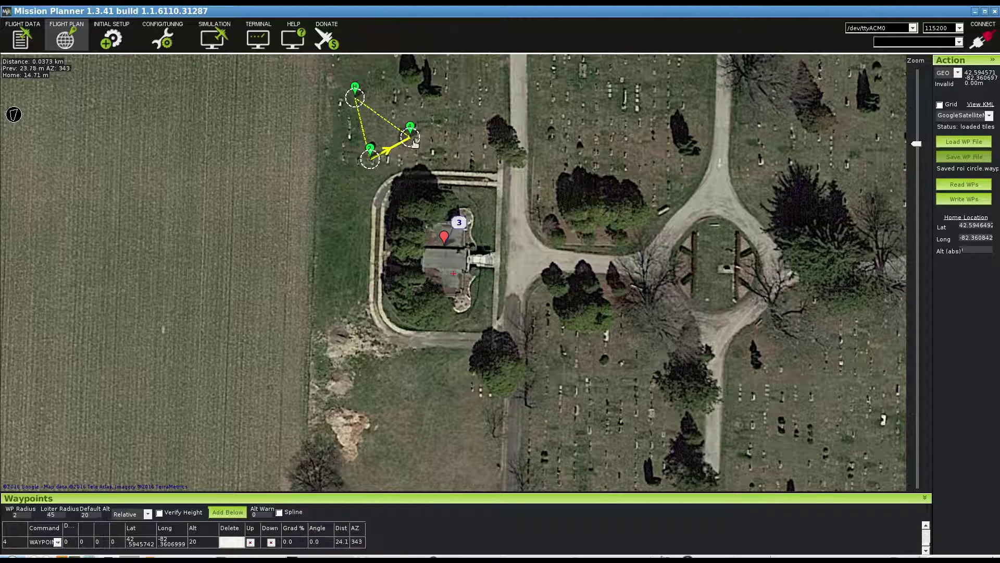
pyautogui.rightClick(444, 242)
pyautogui.moveTo(480, 295)
pyautogui.click(482, 341)
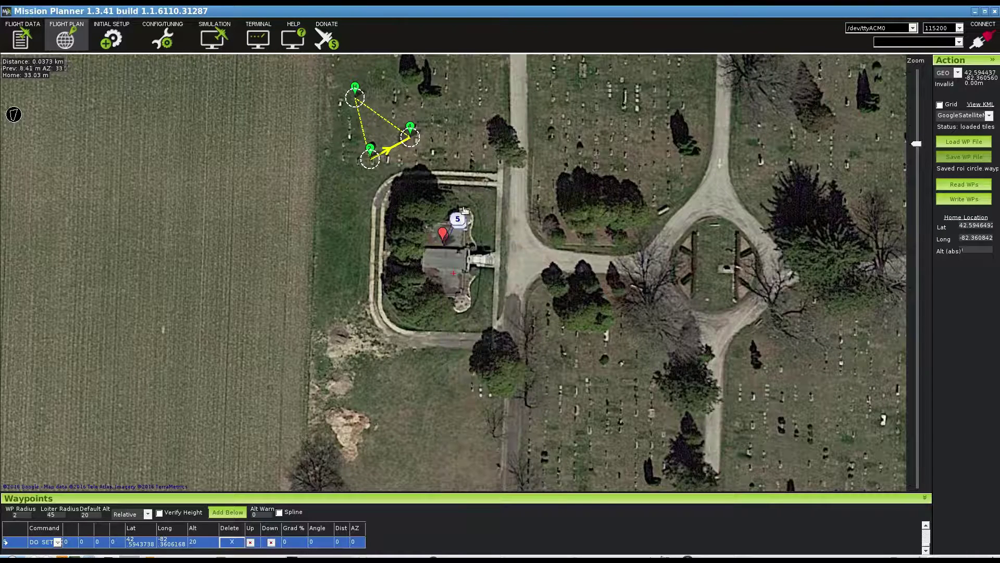
# - Add waypoints 6 and 8 eastward along the arc, each with an ROI on the building
pyautogui.moveTo(411, 130); pyautogui.dragTo(412, 123)
pyautogui.click(444, 129)
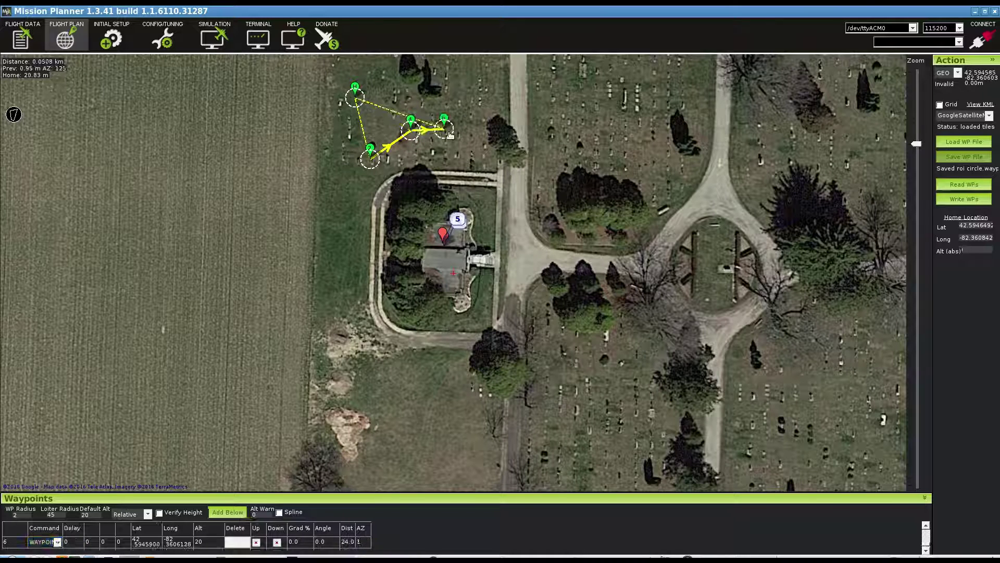
pyautogui.rightClick(457, 237)
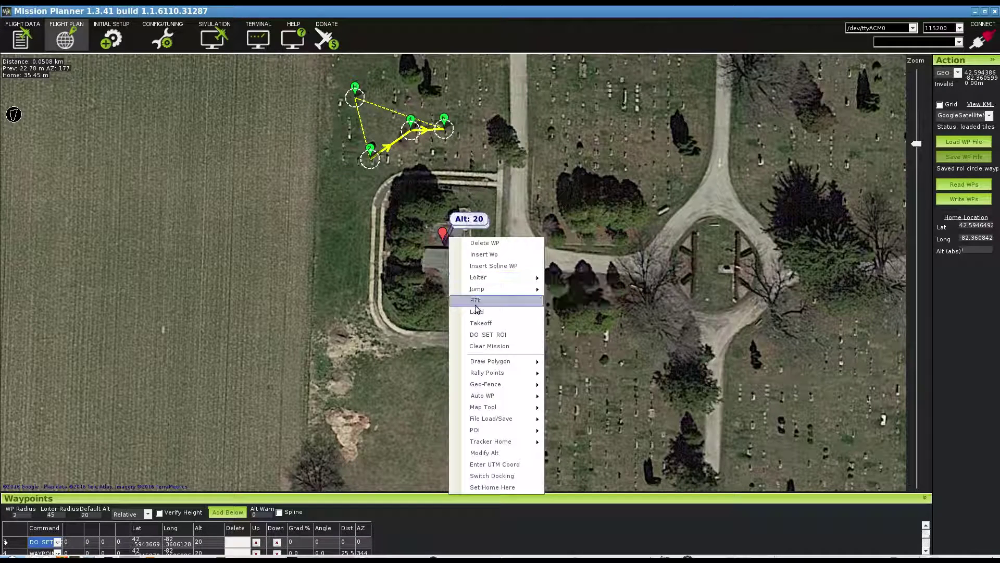
pyautogui.click(471, 335)
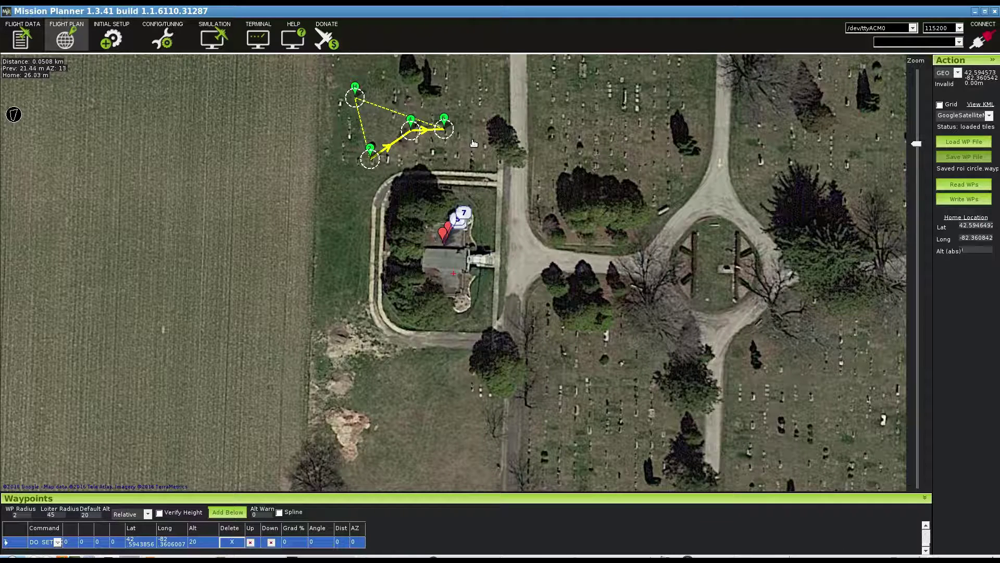
pyautogui.moveTo(456, 130); pyautogui.dragTo(455, 124)
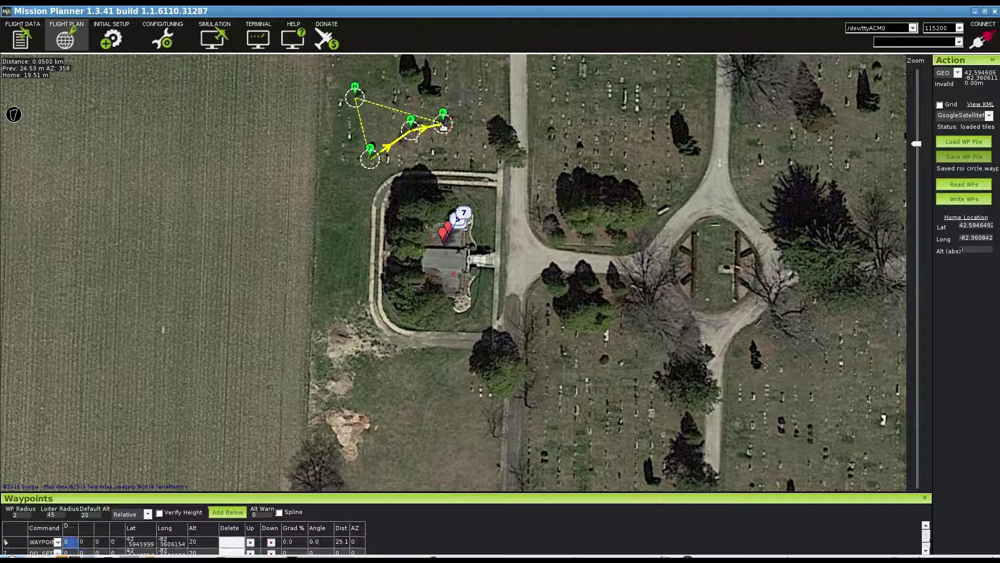
pyautogui.click(469, 133)
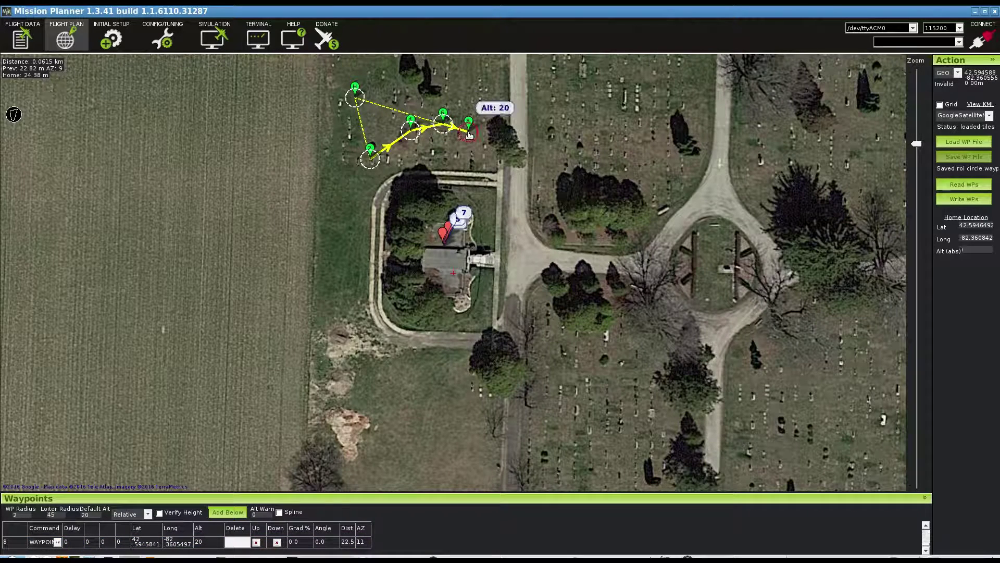
pyautogui.rightClick(452, 246)
pyautogui.click(466, 344)
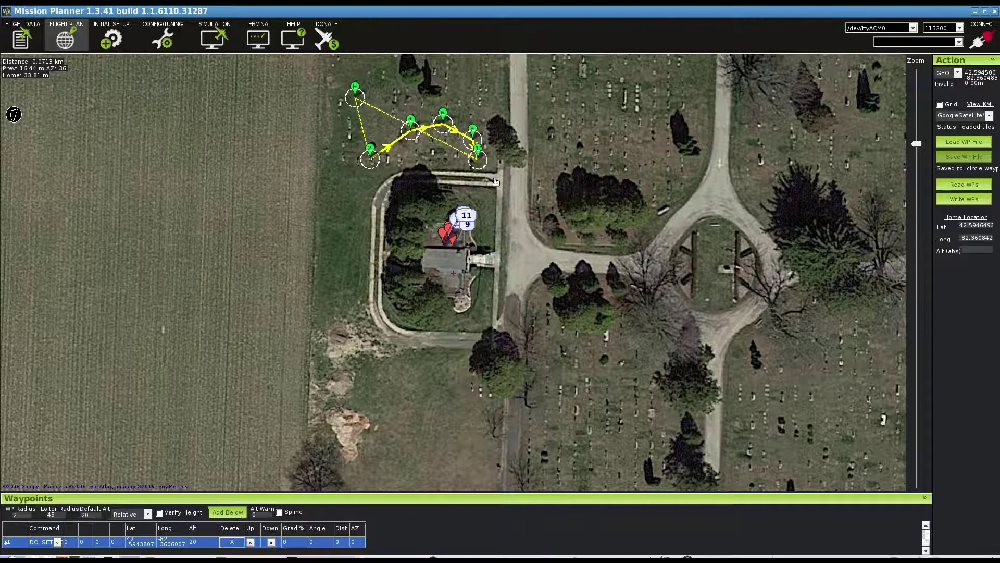
# - Add waypoints 10 and 12 down the building's east side, followed by an ROI point
pyautogui.click(478, 161)
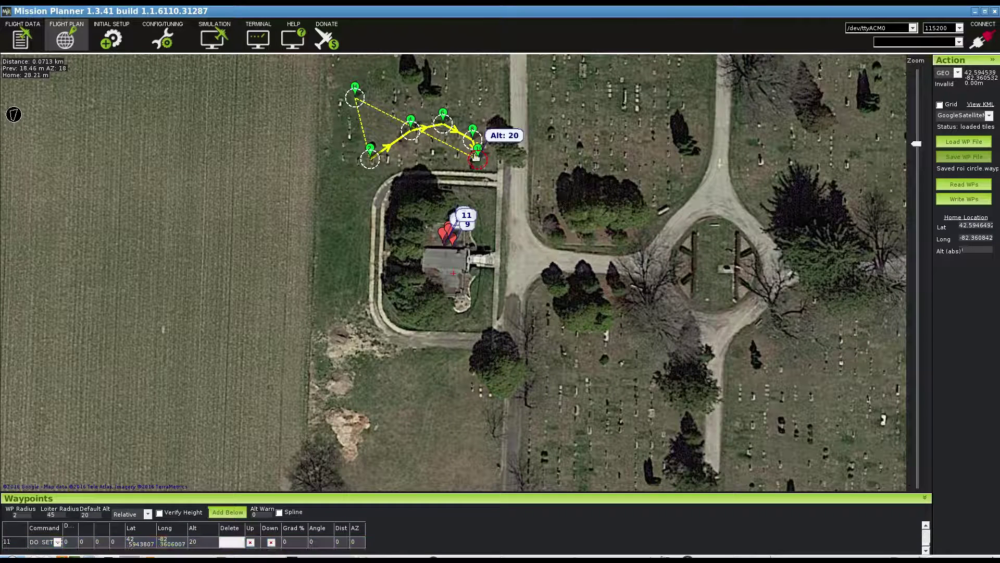
pyautogui.moveTo(477, 167); pyautogui.dragTo(480, 185)
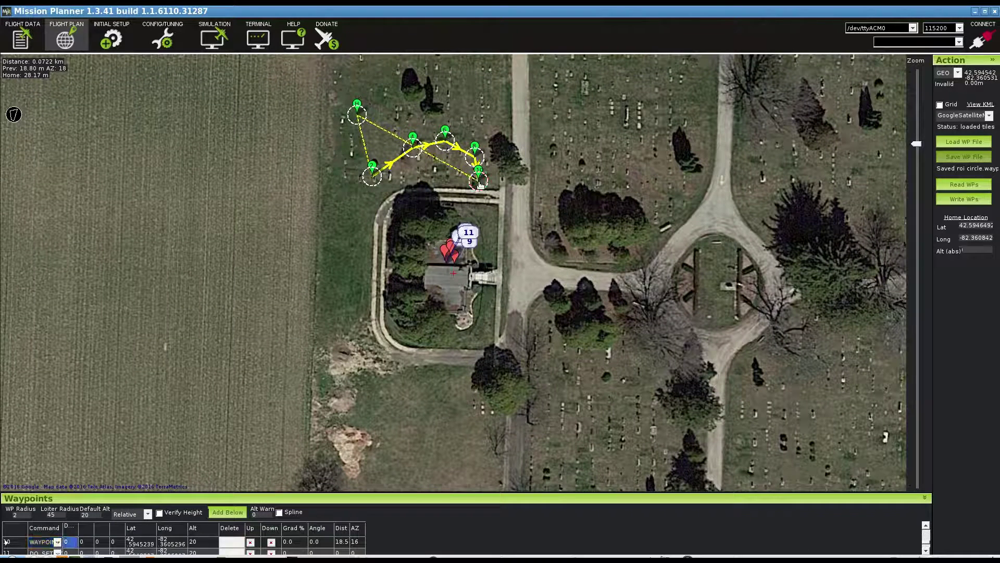
pyautogui.click(495, 215)
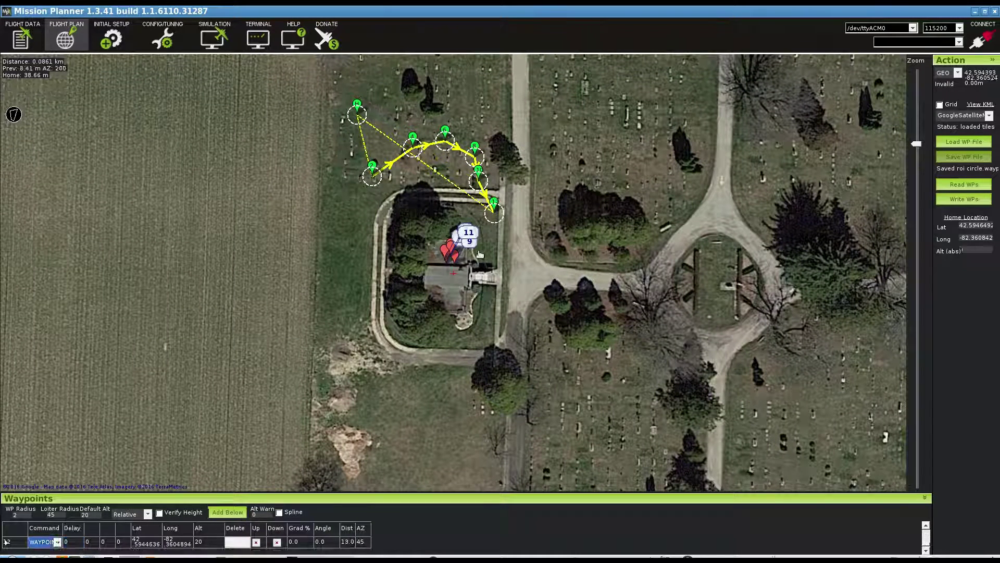
pyautogui.rightClick(452, 257)
pyautogui.moveTo(475, 302)
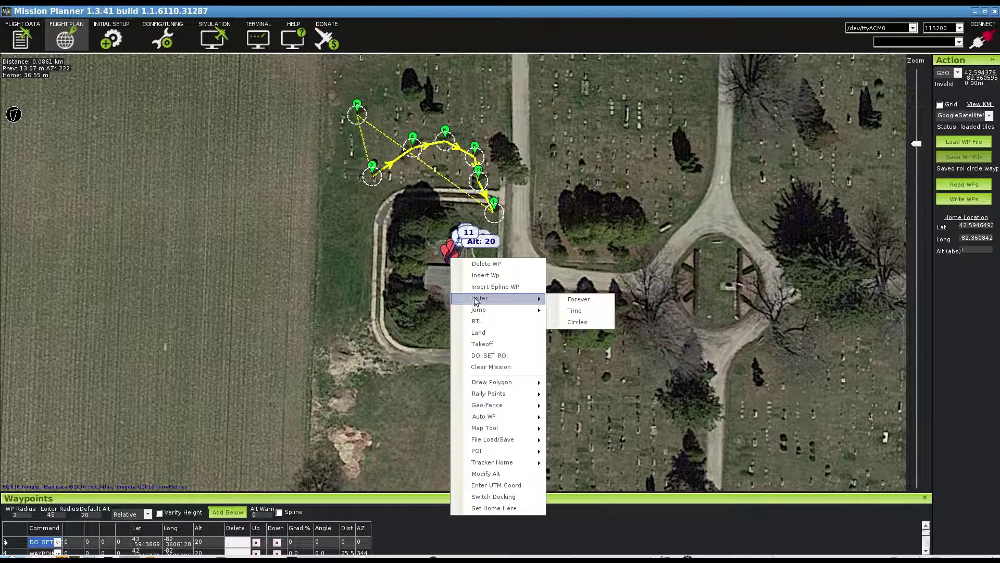
pyautogui.click(496, 357)
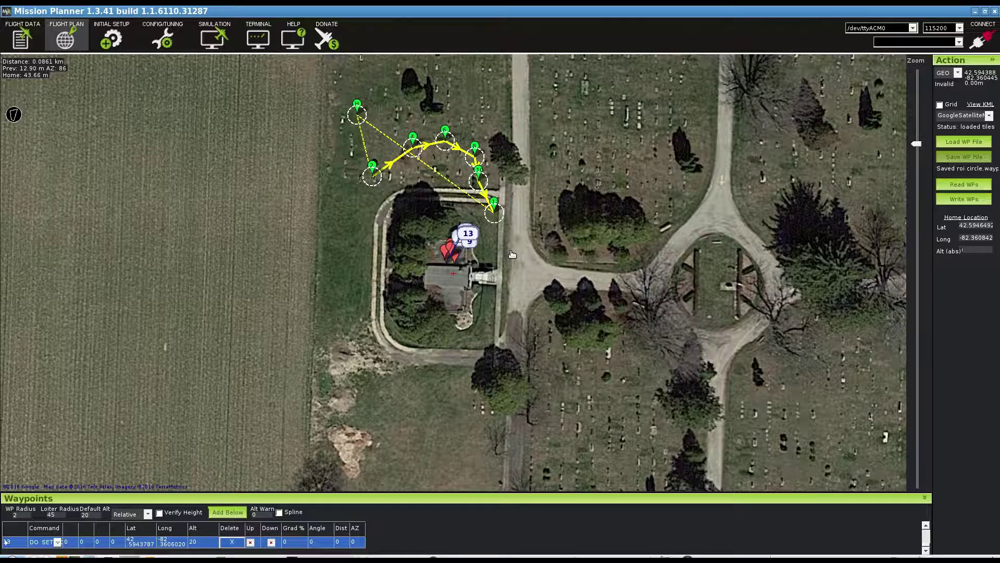
# - Move the stray ROI back onto the building and add waypoint 14 with its ROI
pyautogui.click(503, 228)
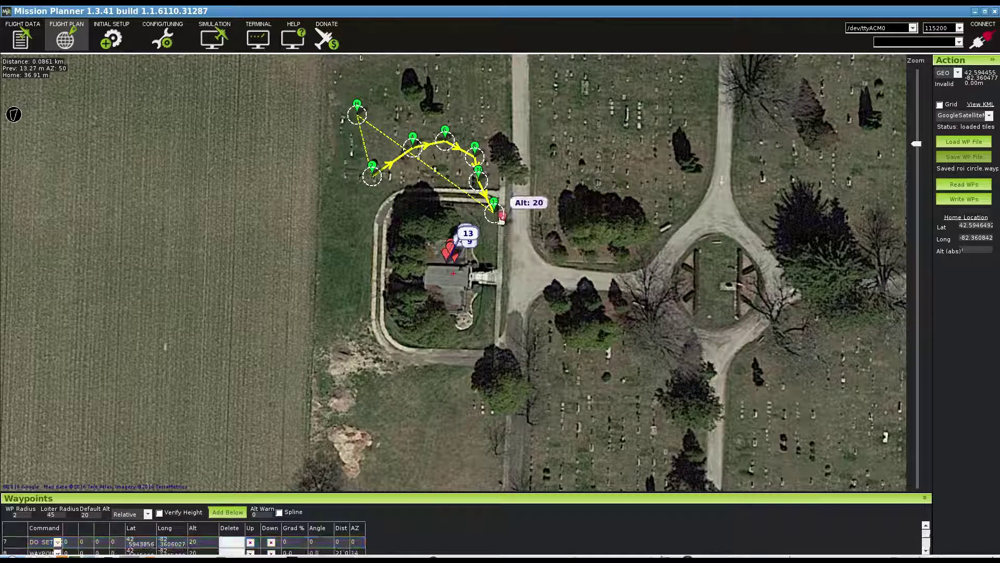
pyautogui.moveTo(503, 224)
pyautogui.mouseDown()
pyautogui.moveTo(499, 214)
pyautogui.moveTo(468, 230)
pyautogui.moveTo(495, 206)
pyautogui.moveTo(501, 214)
pyautogui.mouseUp()
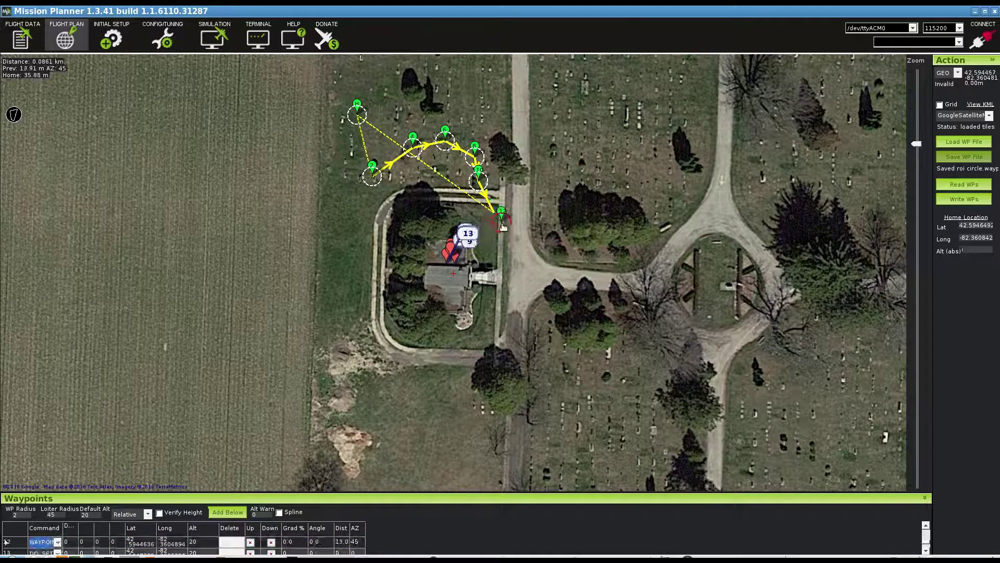
pyautogui.click(523, 272)
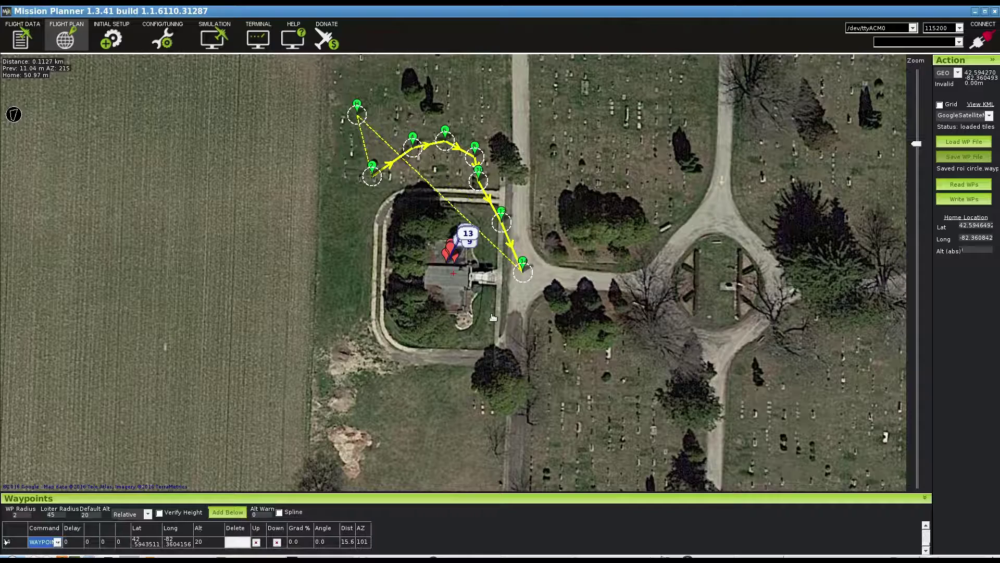
pyautogui.rightClick(454, 269)
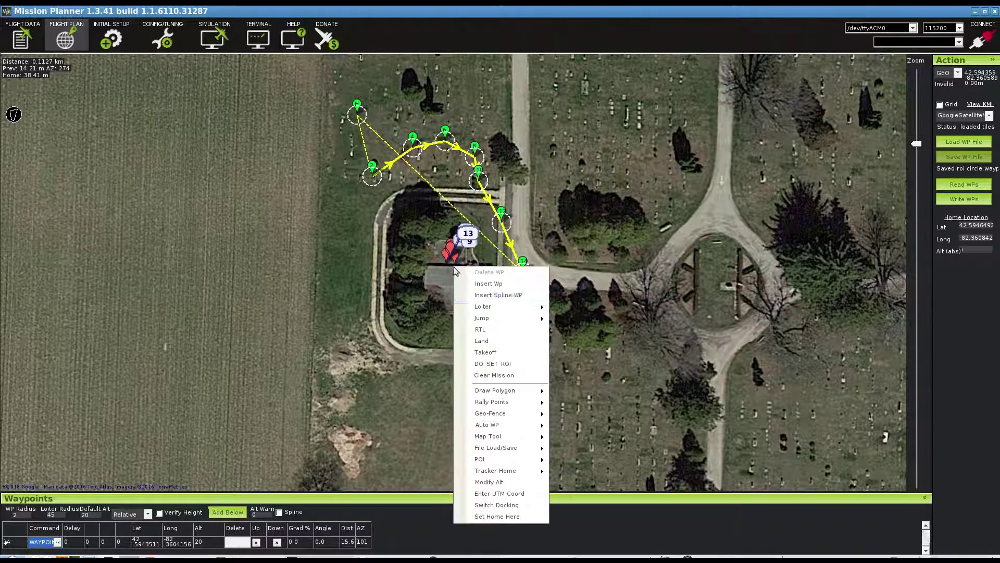
pyautogui.click(503, 364)
pyautogui.moveTo(511, 325); pyautogui.dragTo(569, 202)
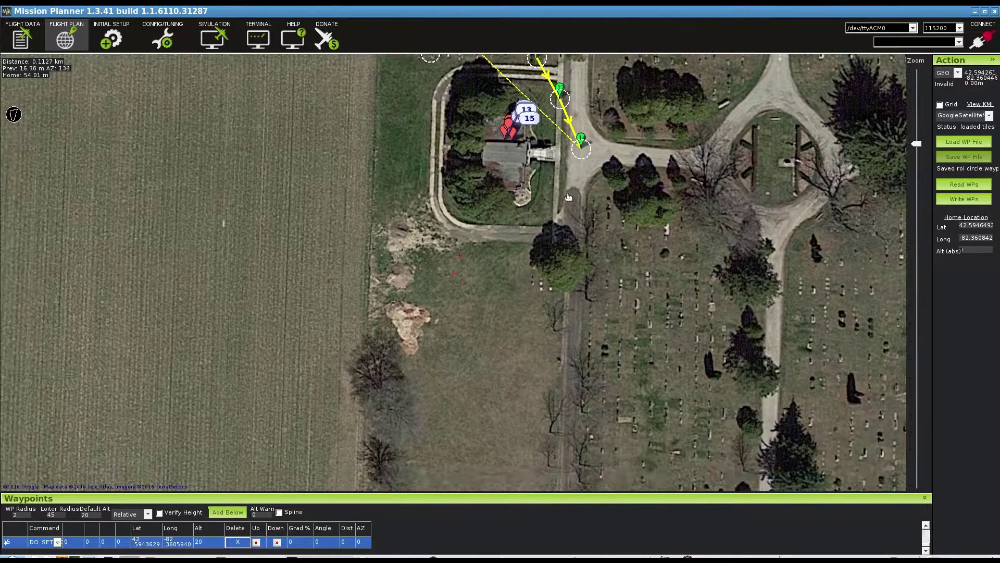
# - Add a southeast-corner waypoint with ROI points and move a waypoint southwest of the building
pyautogui.click(509, 128)
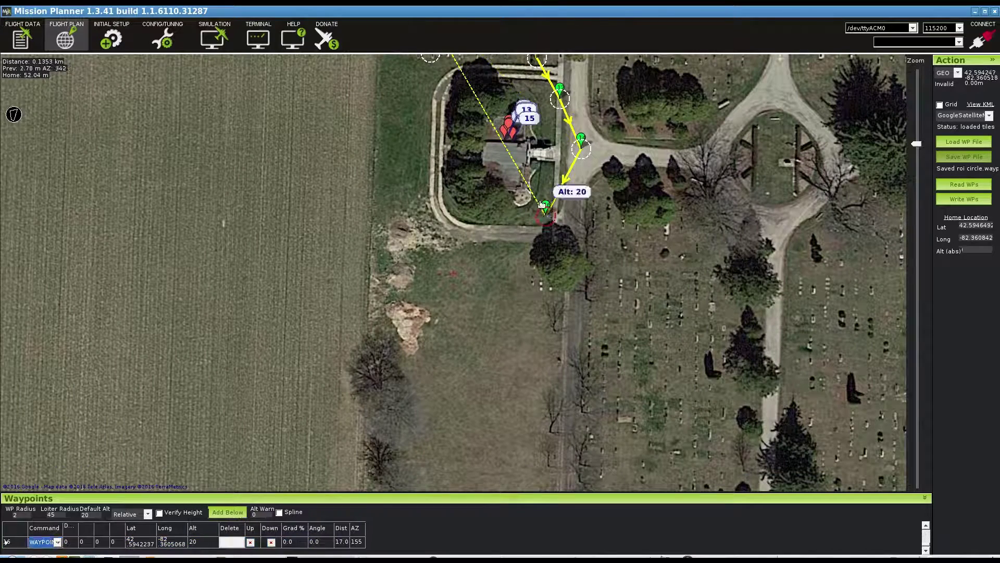
pyautogui.rightClick(504, 135)
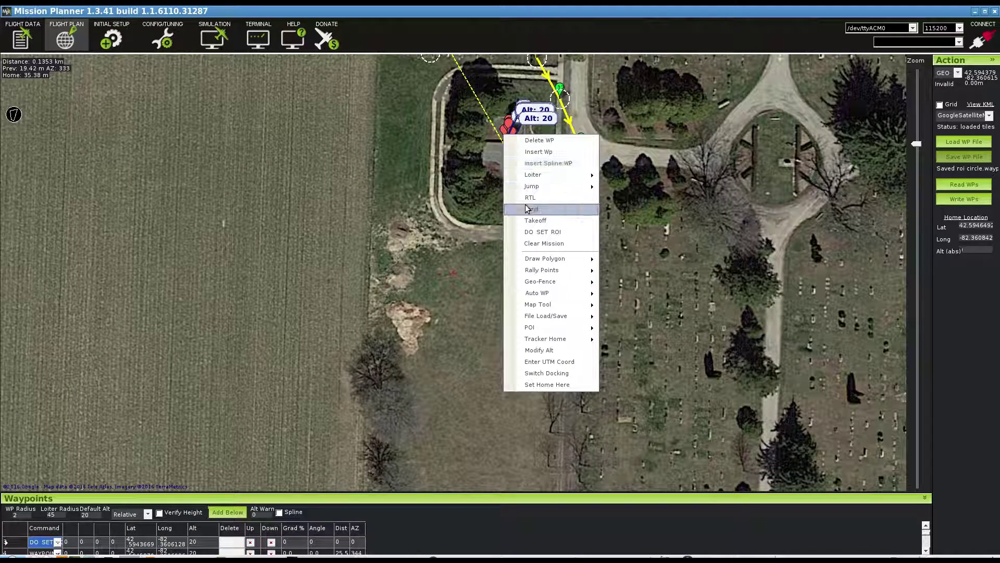
pyautogui.click(539, 232)
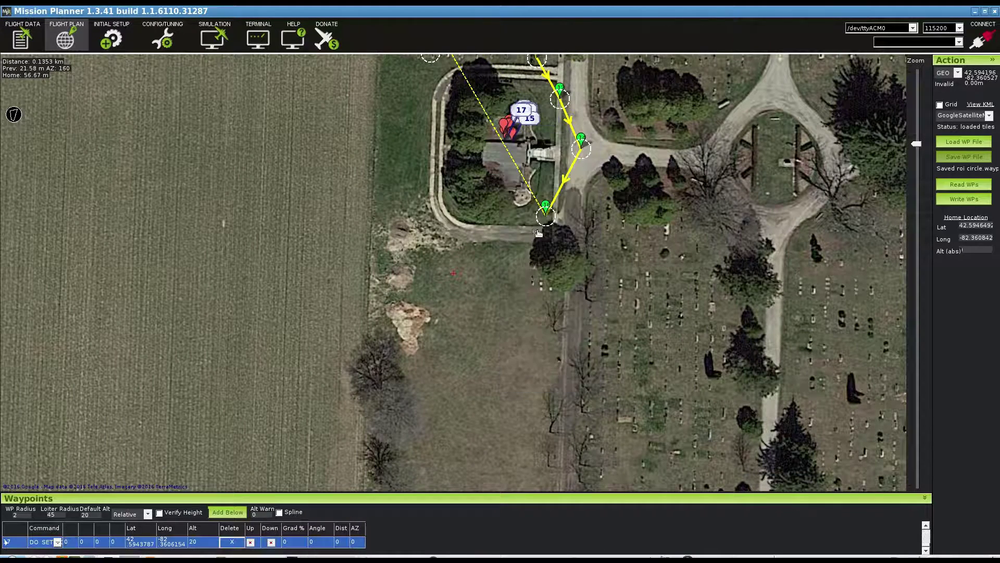
pyautogui.rightClick(505, 132)
pyautogui.click(544, 227)
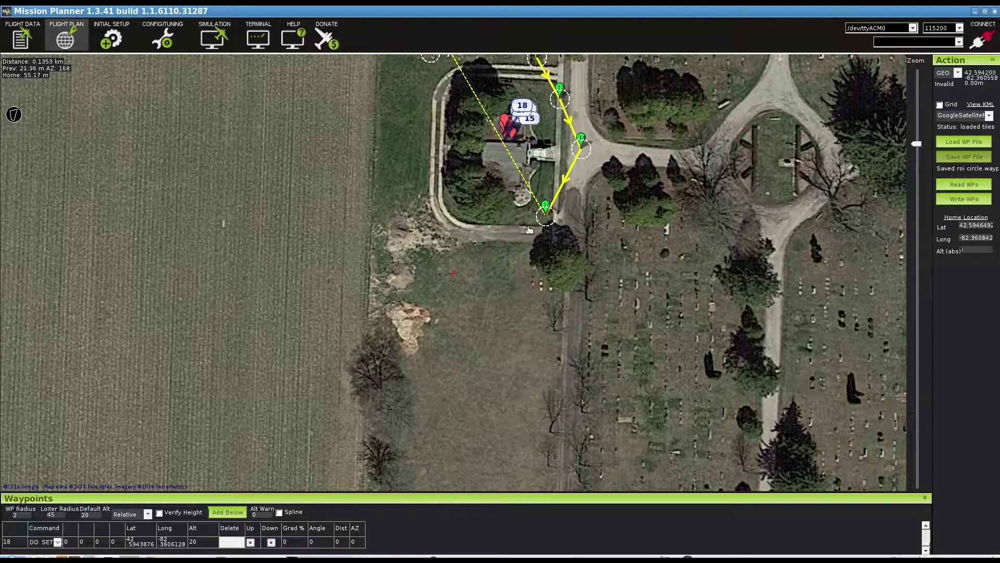
pyautogui.moveTo(528, 229)
pyautogui.mouseDown()
pyautogui.moveTo(523, 243)
pyautogui.moveTo(537, 226)
pyautogui.moveTo(473, 266)
pyautogui.mouseUp()
# - Add an ROI, nudge the southwest waypoint, and add a west-side waypoint with its ROI
pyautogui.rightClick(510, 138)
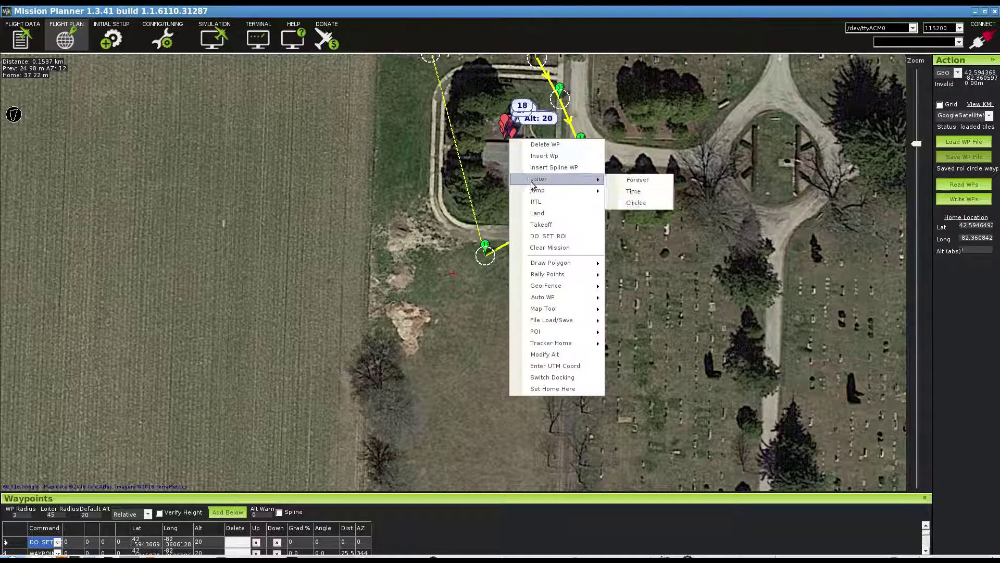
pyautogui.click(547, 236)
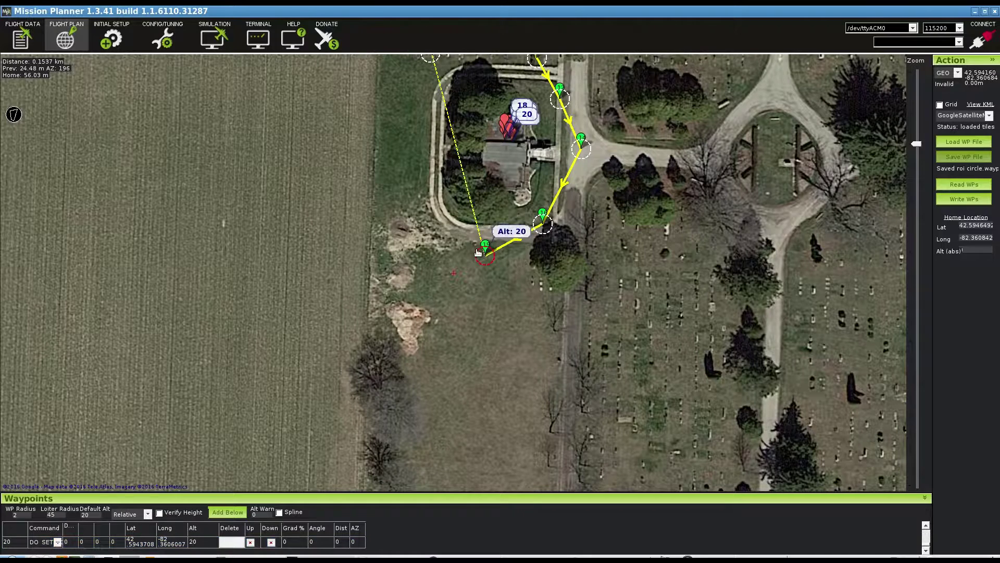
pyautogui.moveTo(485, 255); pyautogui.dragTo(479, 258)
pyautogui.click(417, 213)
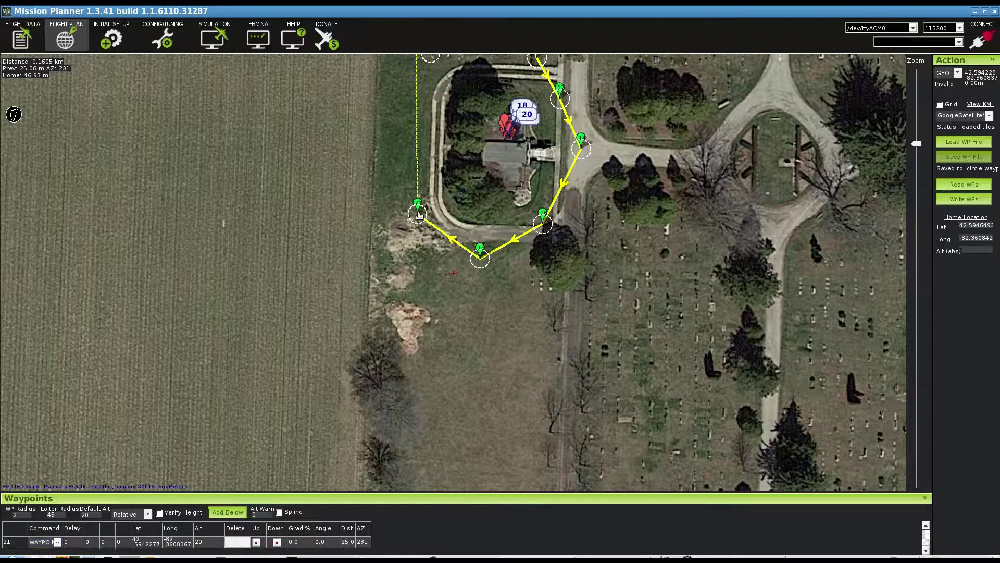
pyautogui.rightClick(511, 132)
pyautogui.click(547, 230)
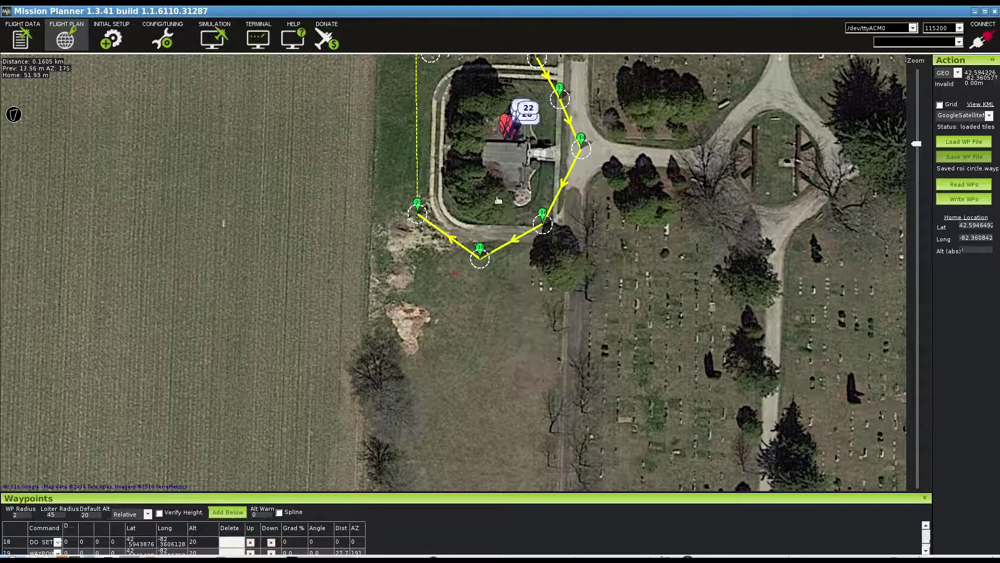
# - Add northwest waypoints with ROIs on the building, closing the loop at the north
pyautogui.click(400, 132)
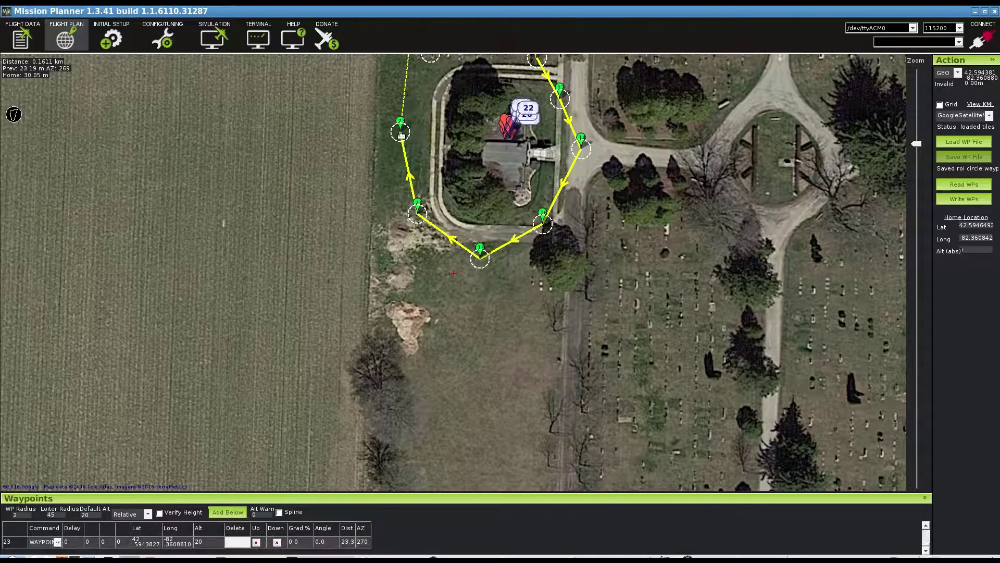
pyautogui.rightClick(503, 126)
pyautogui.click(551, 224)
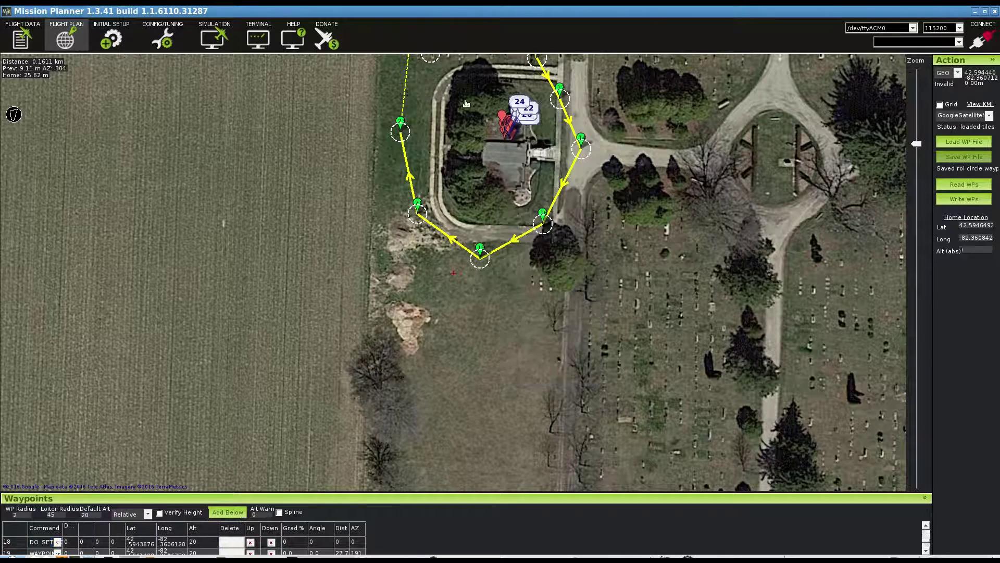
pyautogui.moveTo(420, 65); pyautogui.dragTo(412, 169)
pyautogui.click(412, 169)
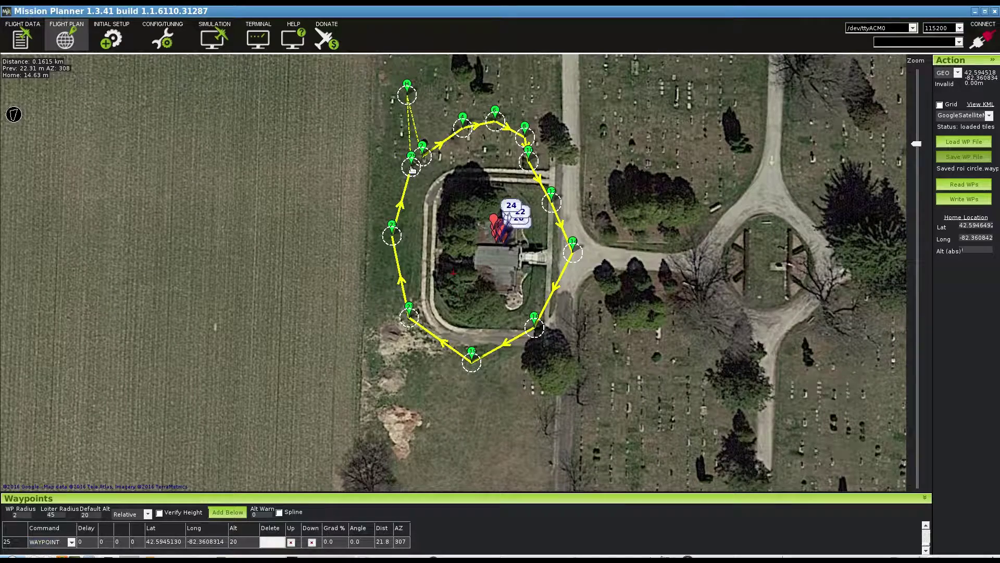
pyautogui.rightClick(497, 225)
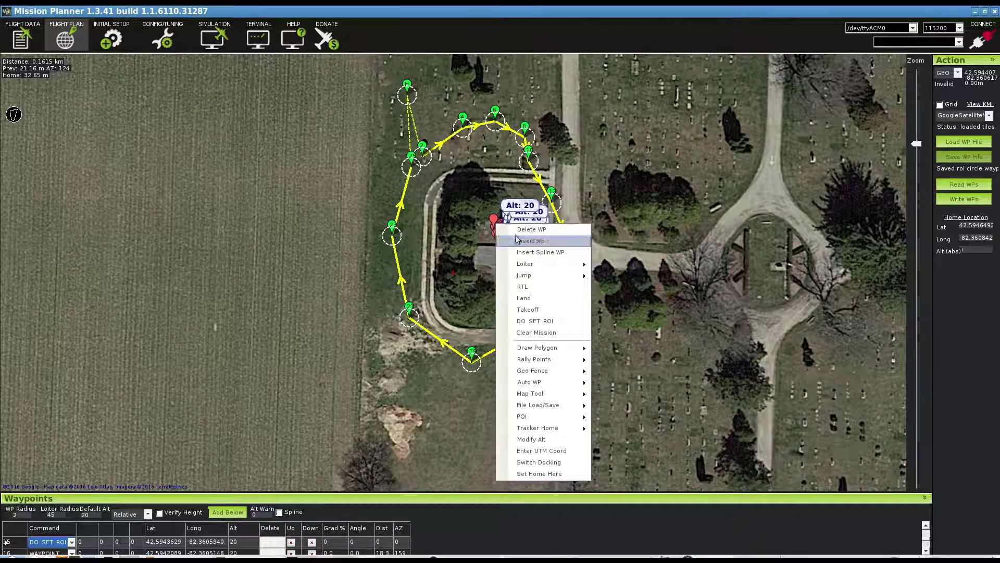
pyautogui.click(549, 321)
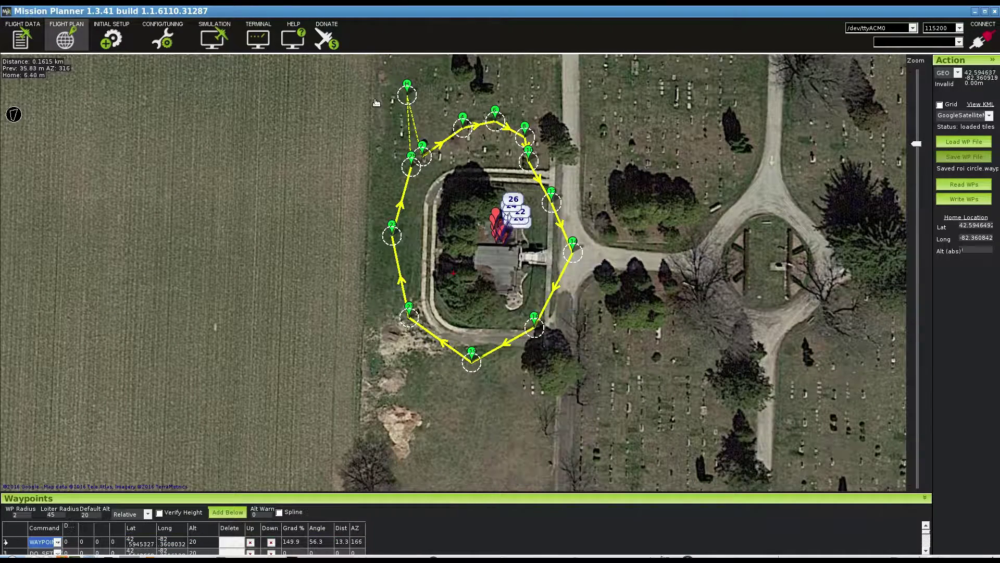
pyautogui.click(409, 129)
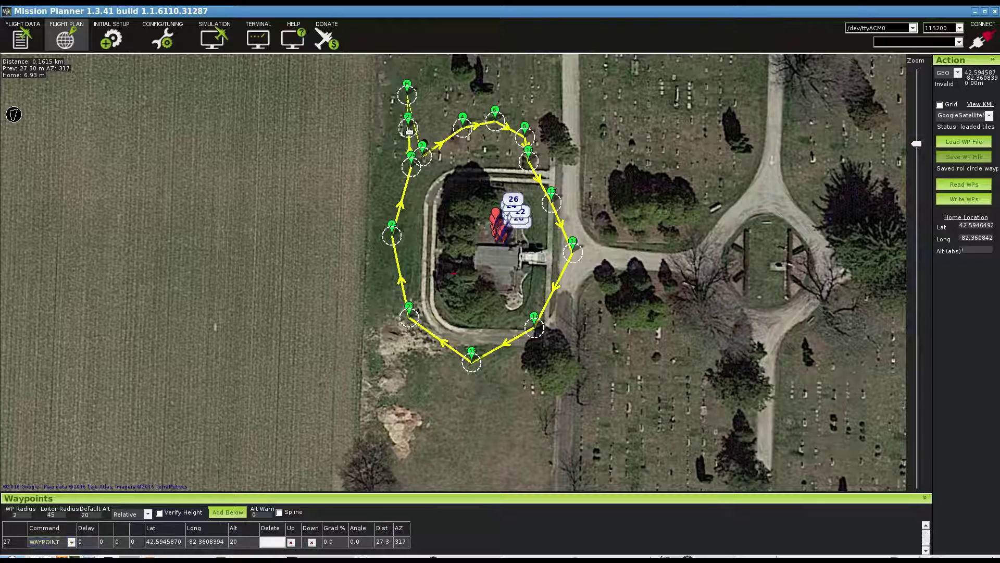
pyautogui.rightClick(409, 130)
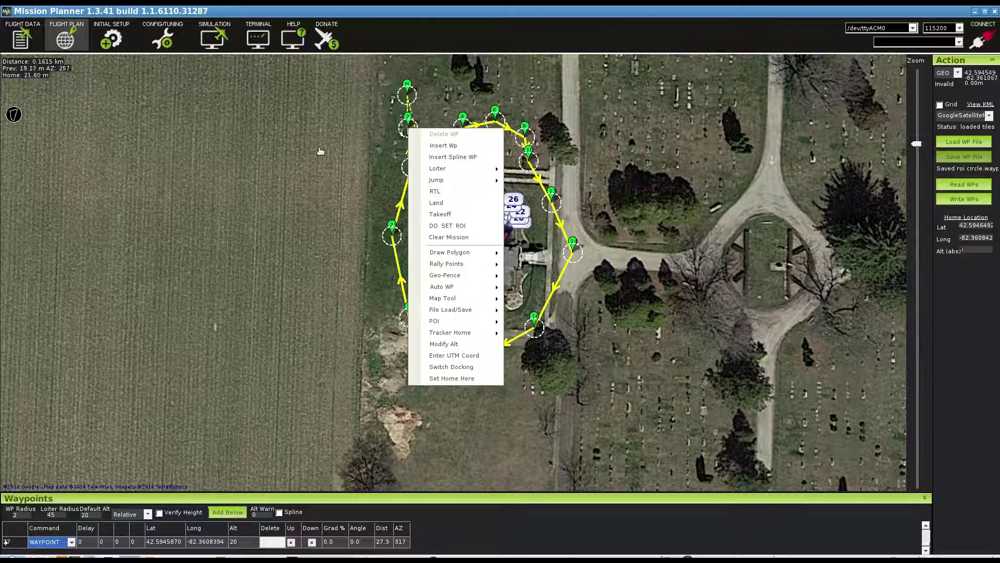
# - Change the final waypoint's command to RETURN_TO_LAUNCH
pyautogui.scroll(-5, 72, 544)
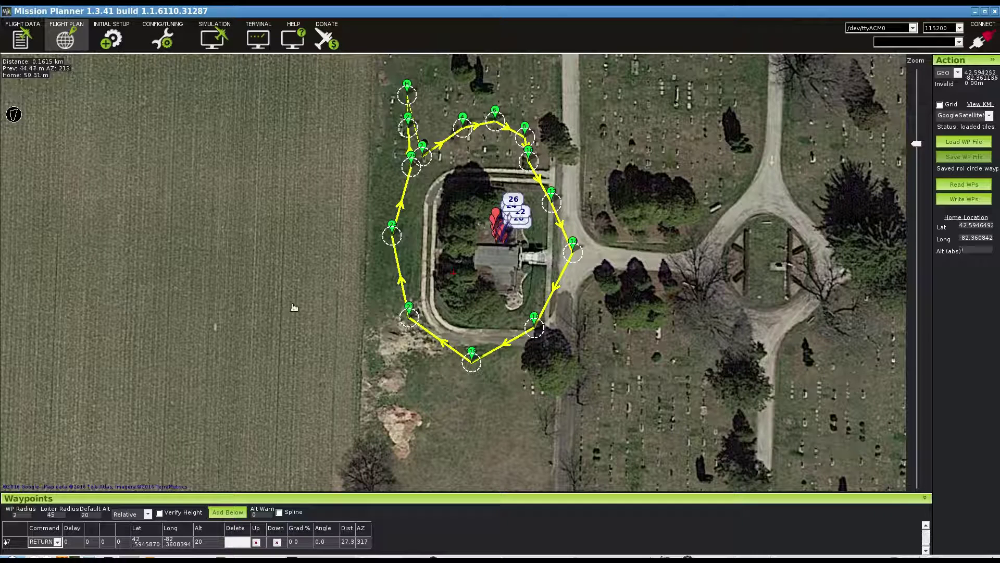
pyautogui.click(409, 124)
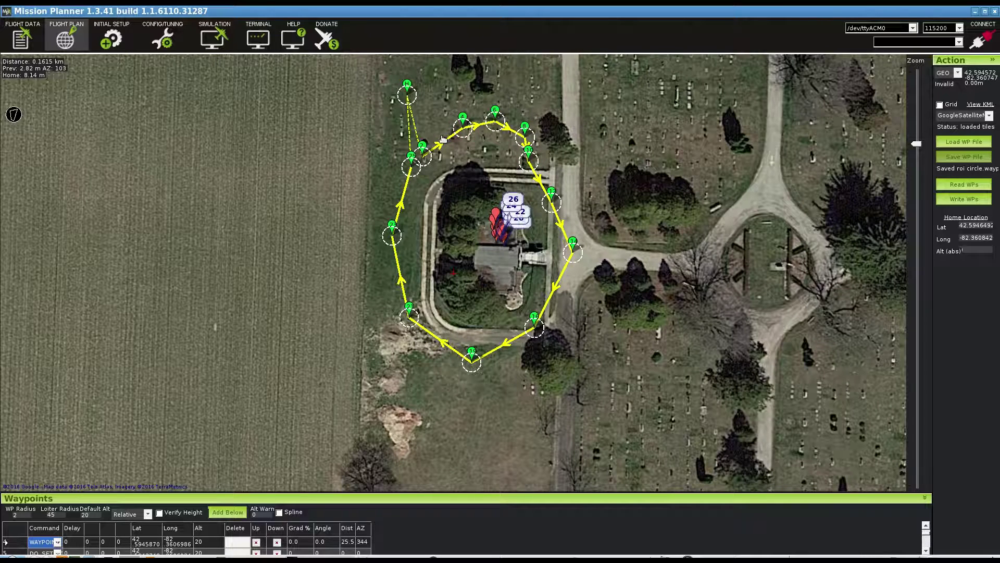
# - Smooth the ring by repositioning waypoints 4, 6, 10, 12, 14, 16 and 21, then save
pyautogui.moveTo(462, 123); pyautogui.dragTo(446, 141)
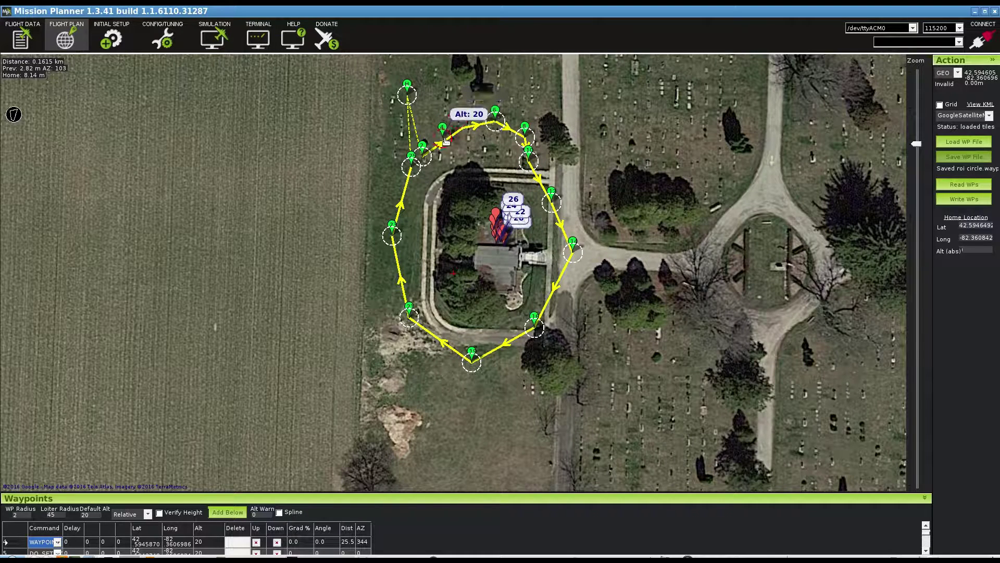
pyautogui.moveTo(498, 123); pyautogui.dragTo(544, 206)
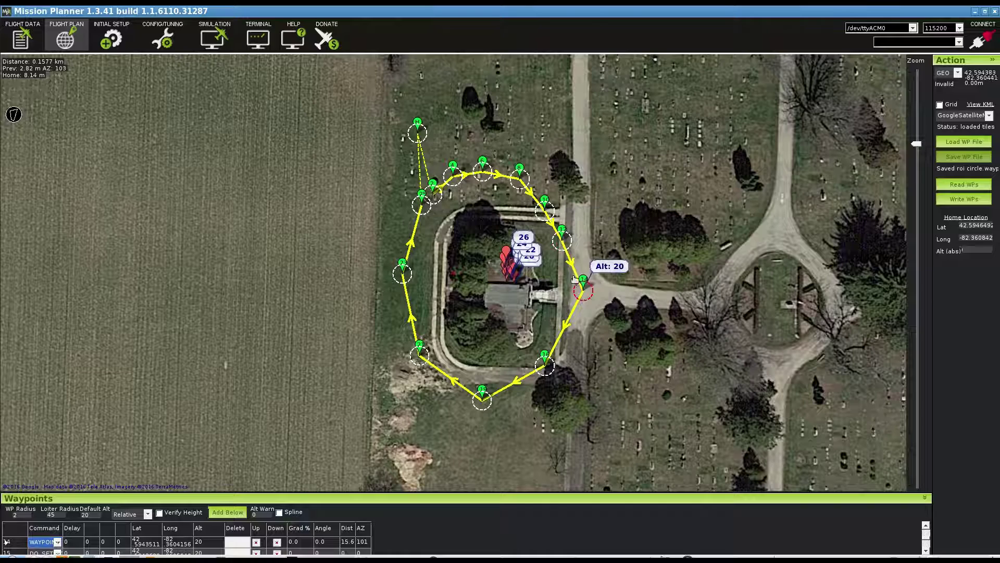
pyautogui.moveTo(583, 290); pyautogui.dragTo(559, 291)
pyautogui.moveTo(545, 365); pyautogui.dragTo(555, 335)
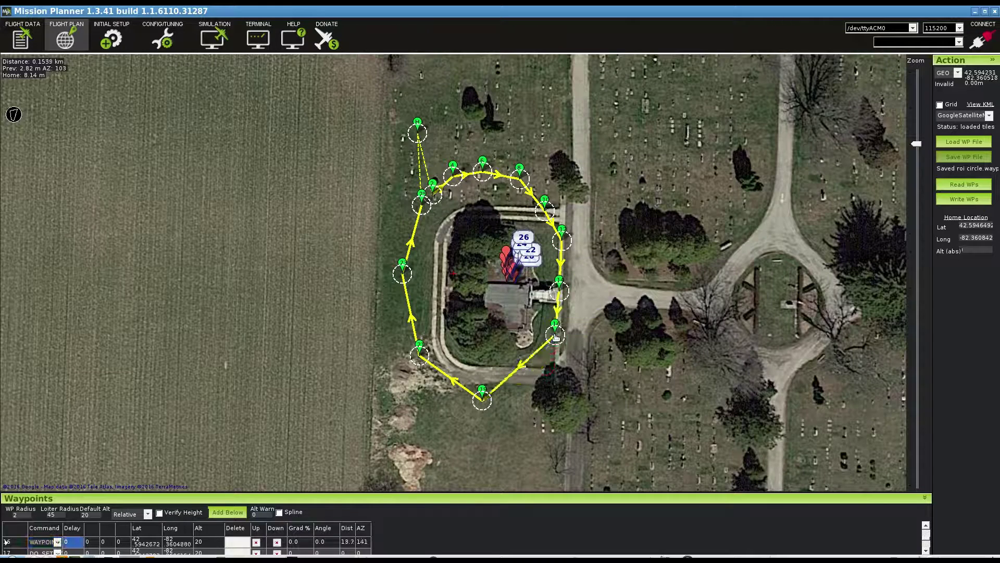
pyautogui.moveTo(482, 400); pyautogui.dragTo(545, 368)
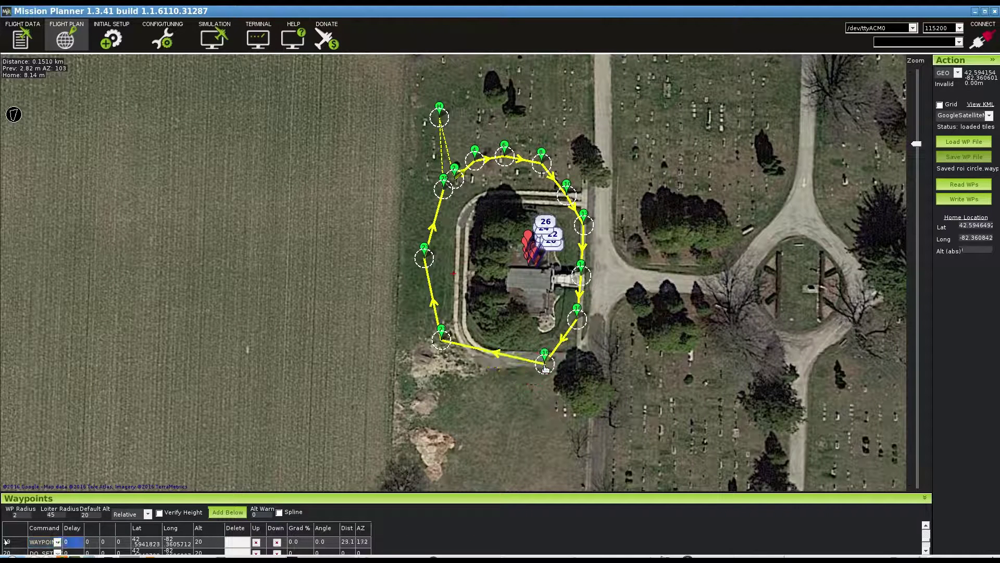
pyautogui.moveTo(442, 341); pyautogui.dragTo(462, 364)
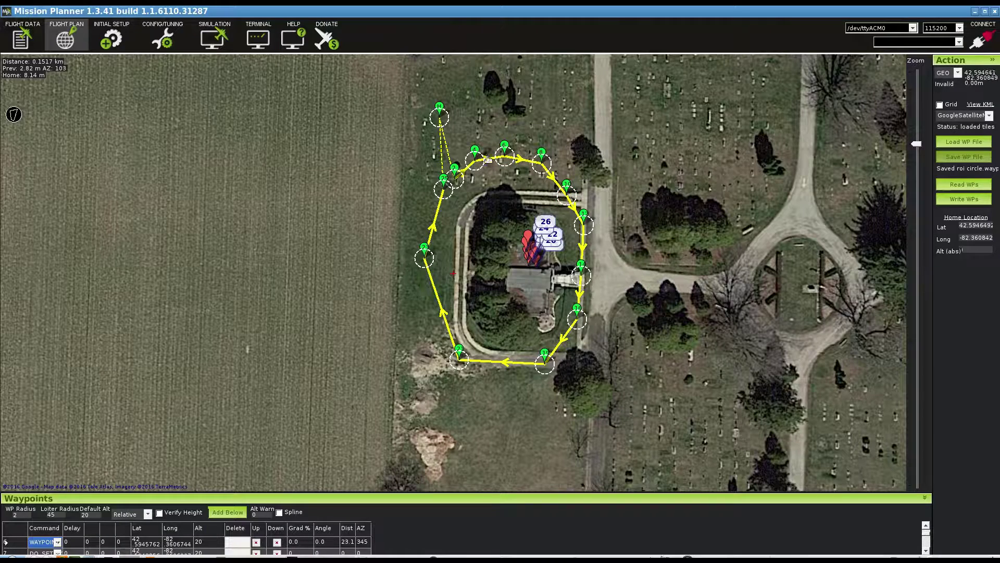
pyautogui.click(971, 155)
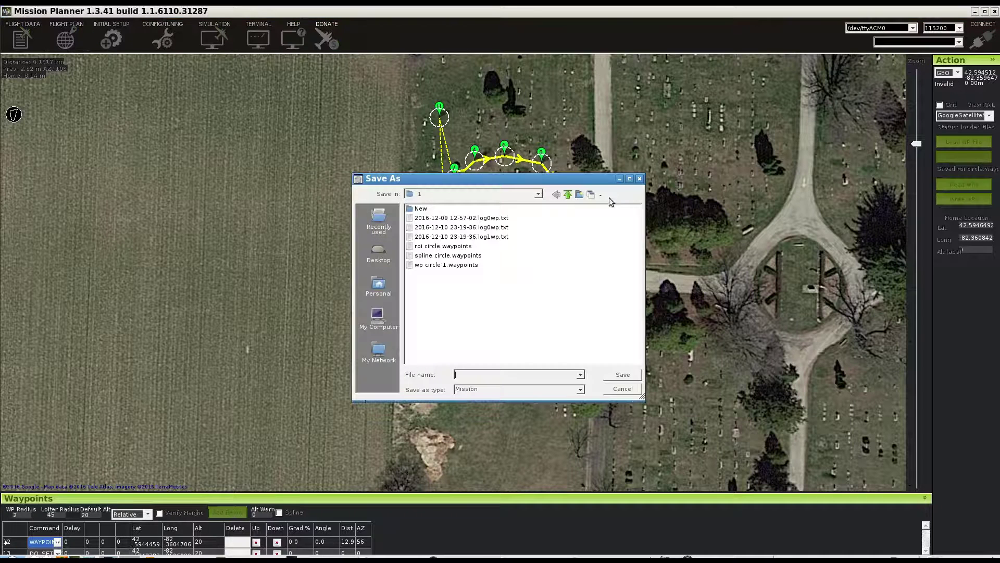
# - Save the ROI loop mission over the existing roi circle.waypoints file, confirming the overwrite
pyautogui.doubleClick(442, 249)
pyautogui.click(484, 309)
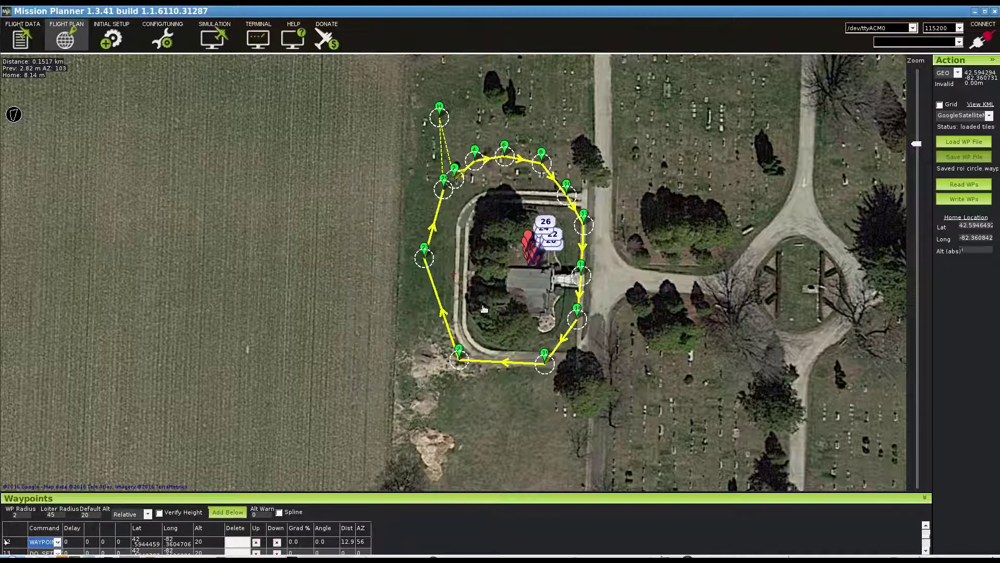